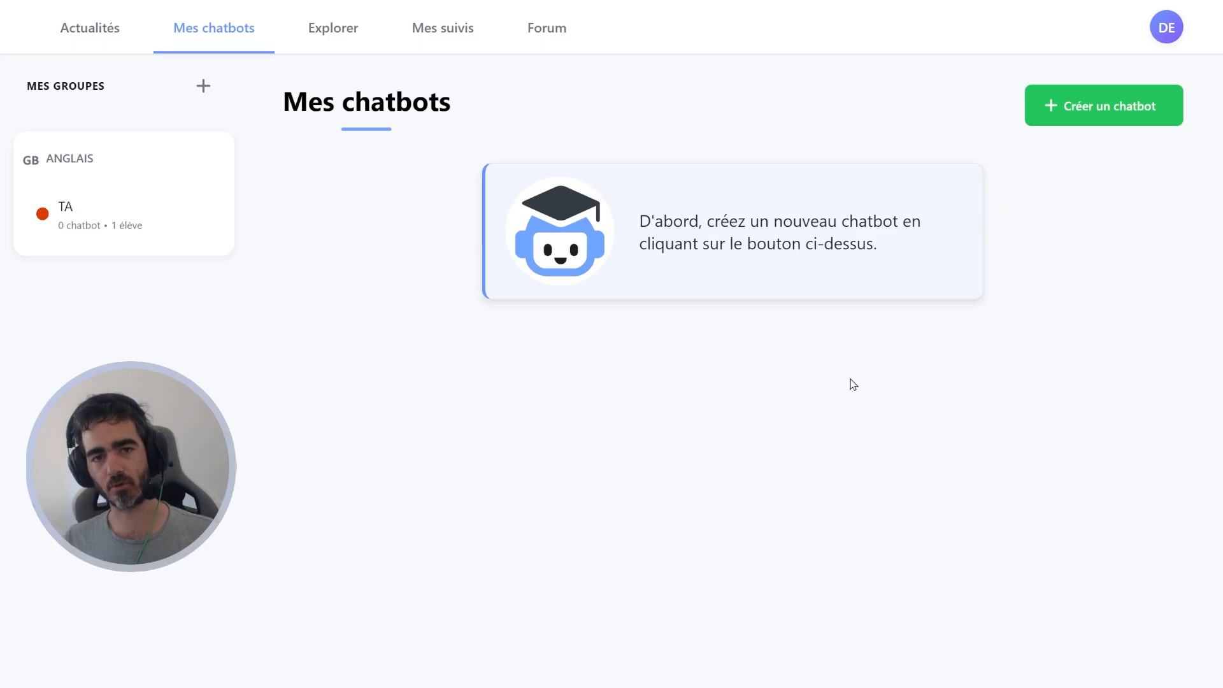
Step: Create a new chatbot from an imported exercises document, using exercices.pdf as the statement file
{"action": "left_click", "coordinate": [1074, 108]}
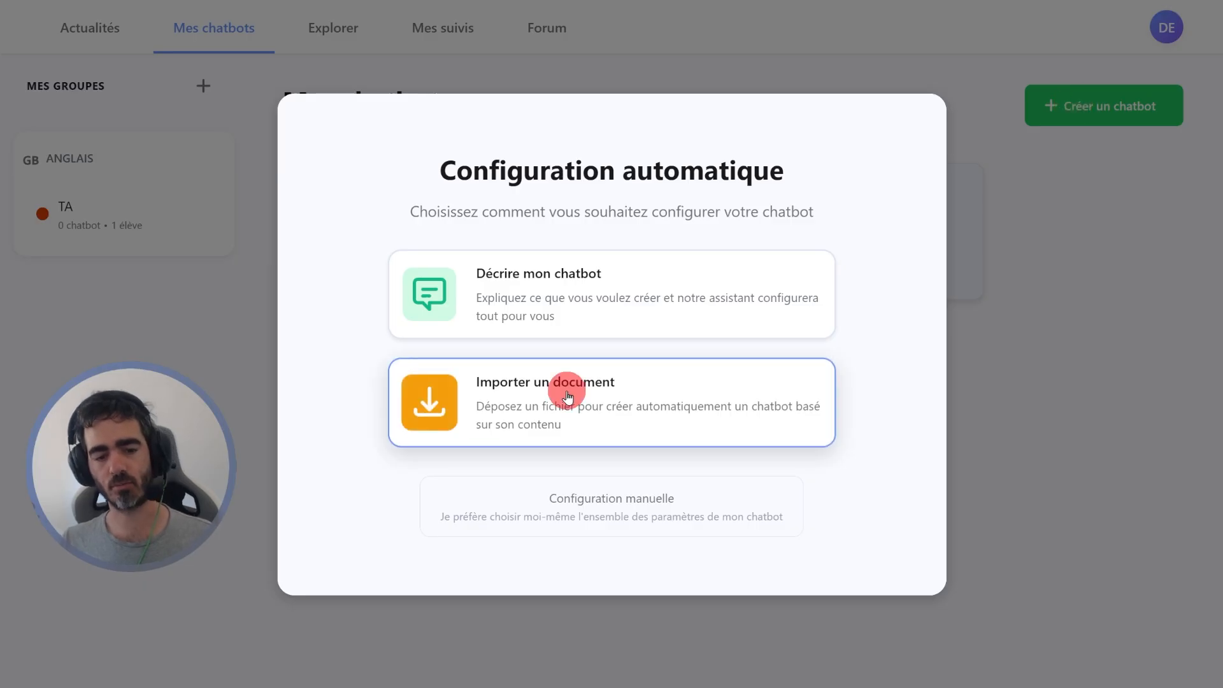
{"action": "left_click", "coordinate": [569, 397]}
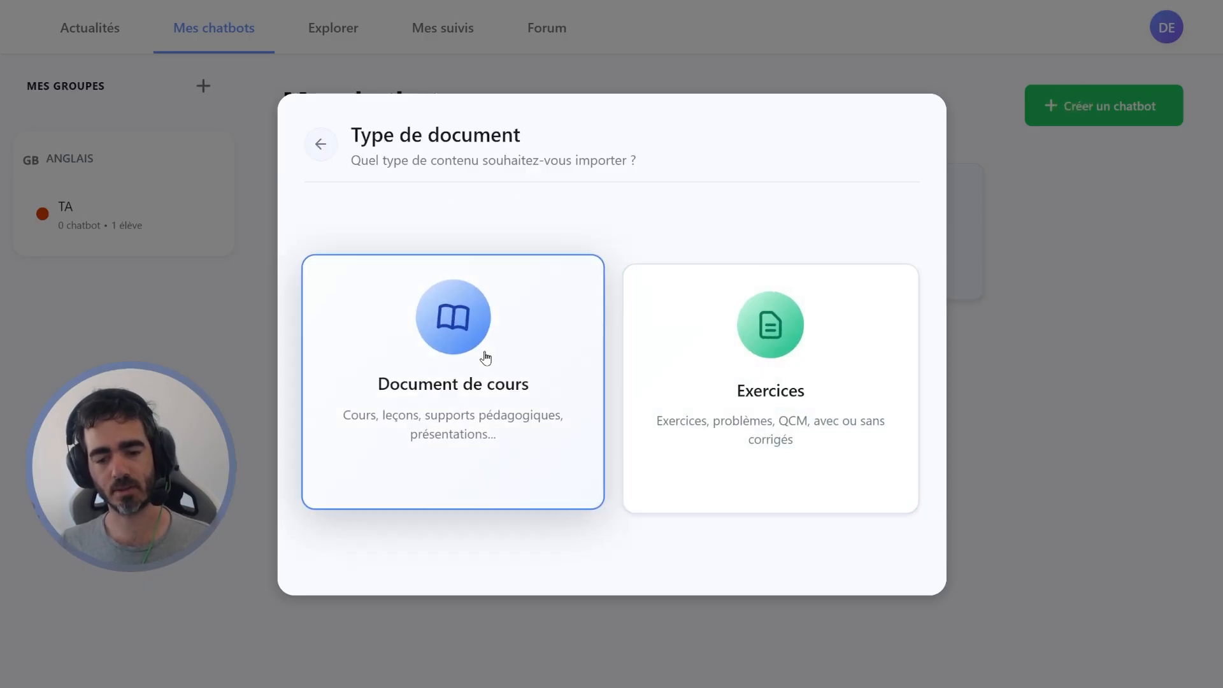
{"action": "left_click", "coordinate": [750, 338]}
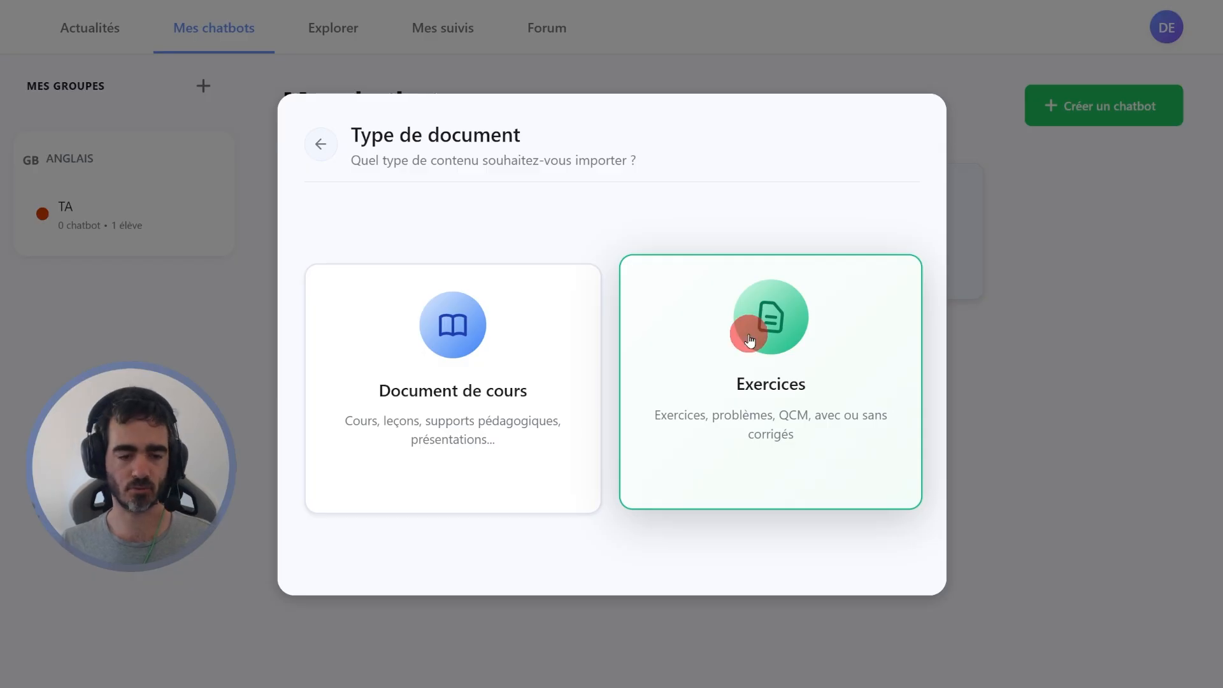
{"action": "left_click", "coordinate": [553, 342]}
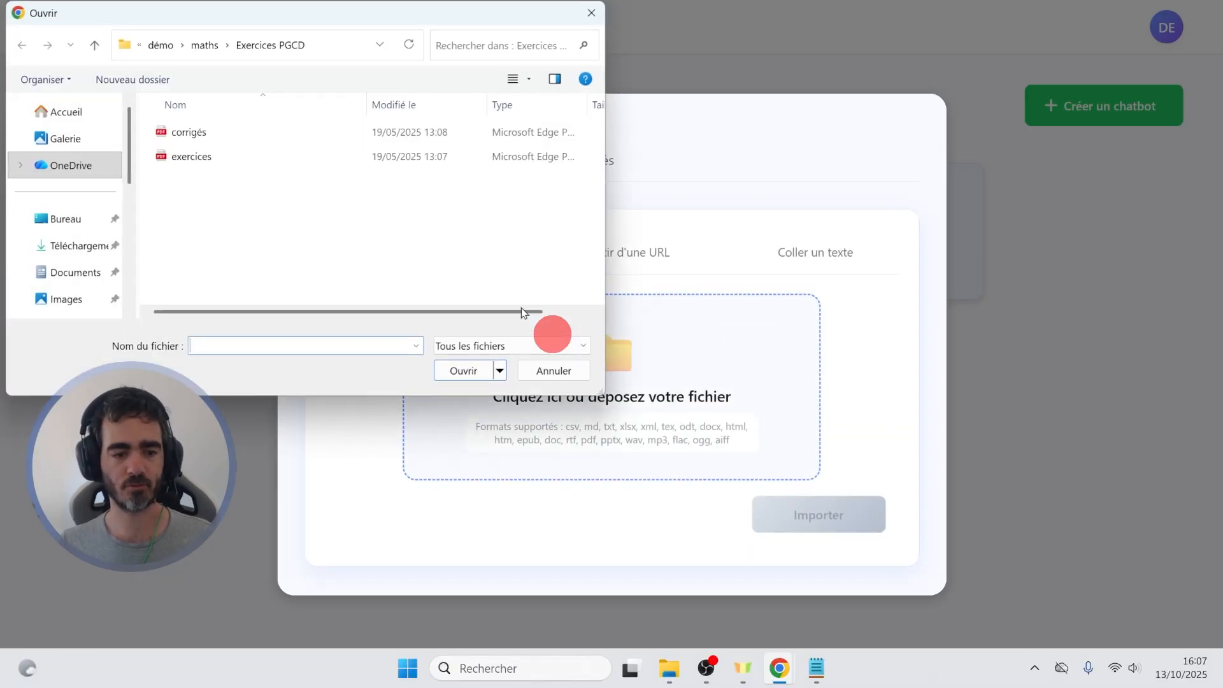
{"action": "double_click", "coordinate": [211, 149]}
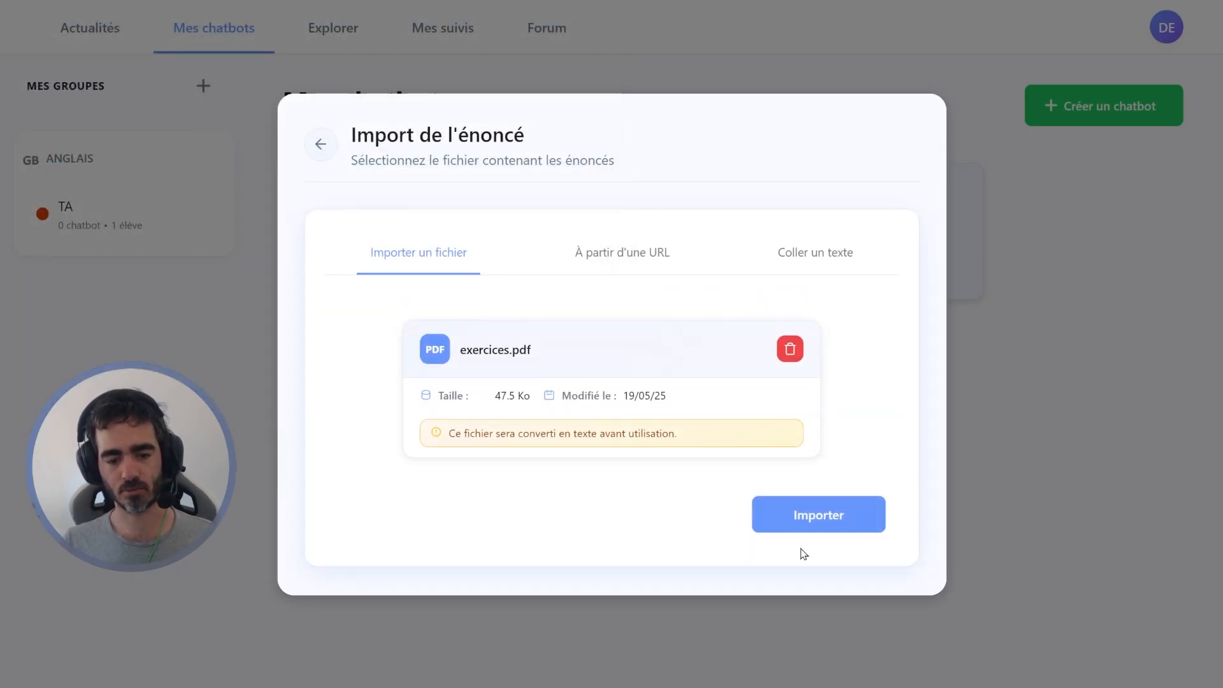
{"action": "left_click", "coordinate": [796, 507]}
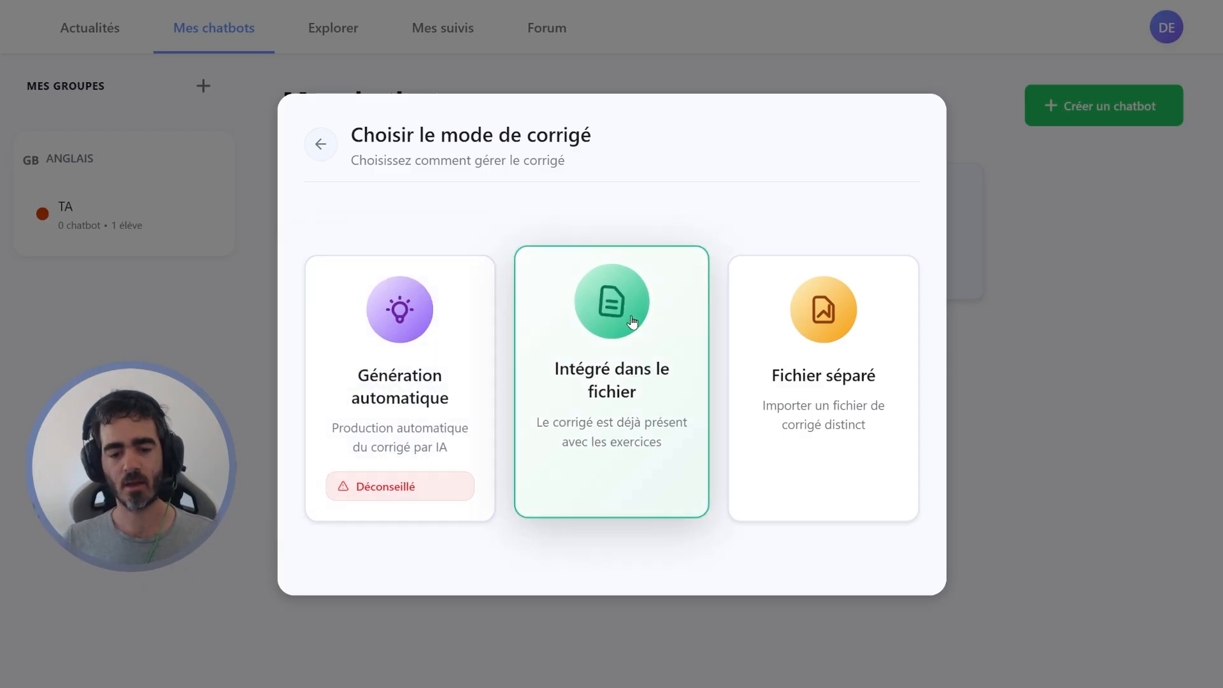
Step: Choose a separate answer key for the exercises and import corrigés.pdf from the Exercices PGCD folder
{"action": "left_click", "coordinate": [795, 342]}
{"action": "left_click", "coordinate": [546, 346]}
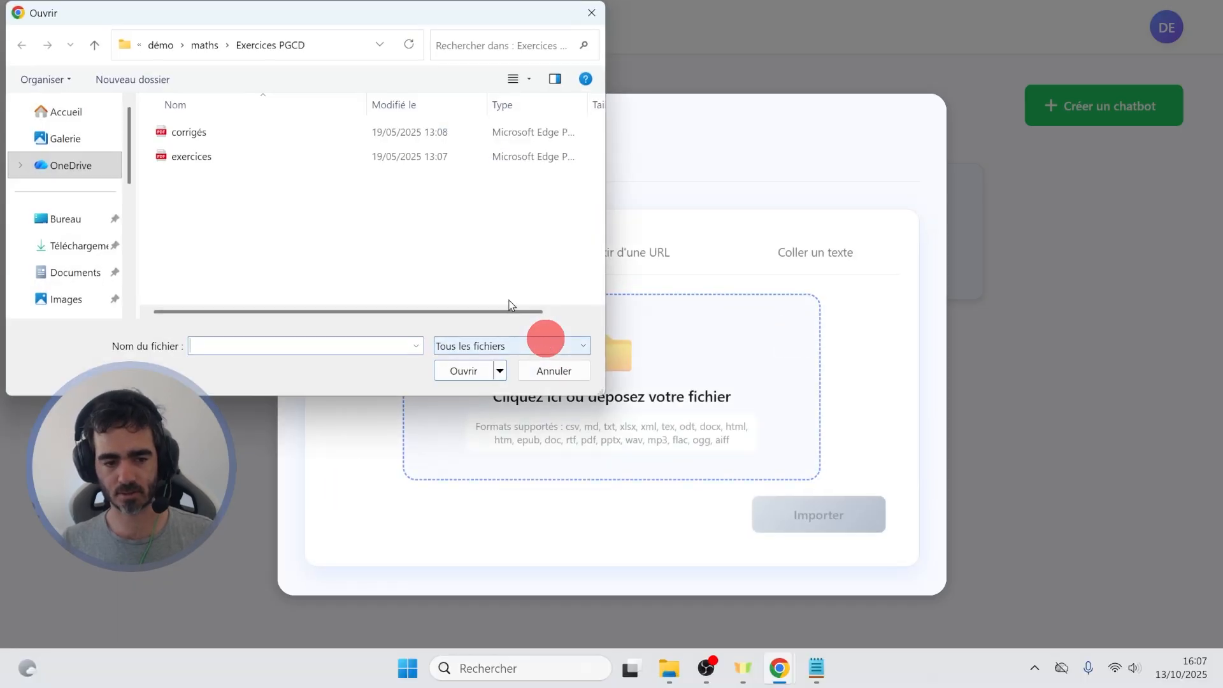
{"action": "double_click", "coordinate": [191, 133]}
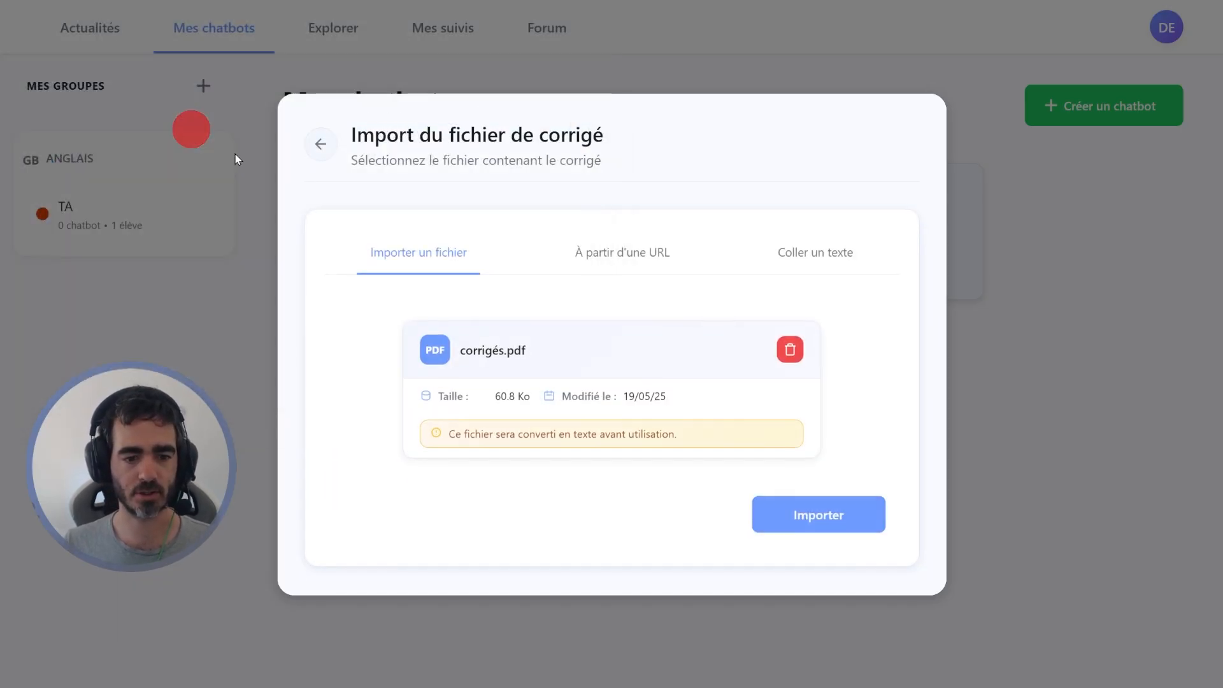
{"action": "left_click", "coordinate": [784, 515]}
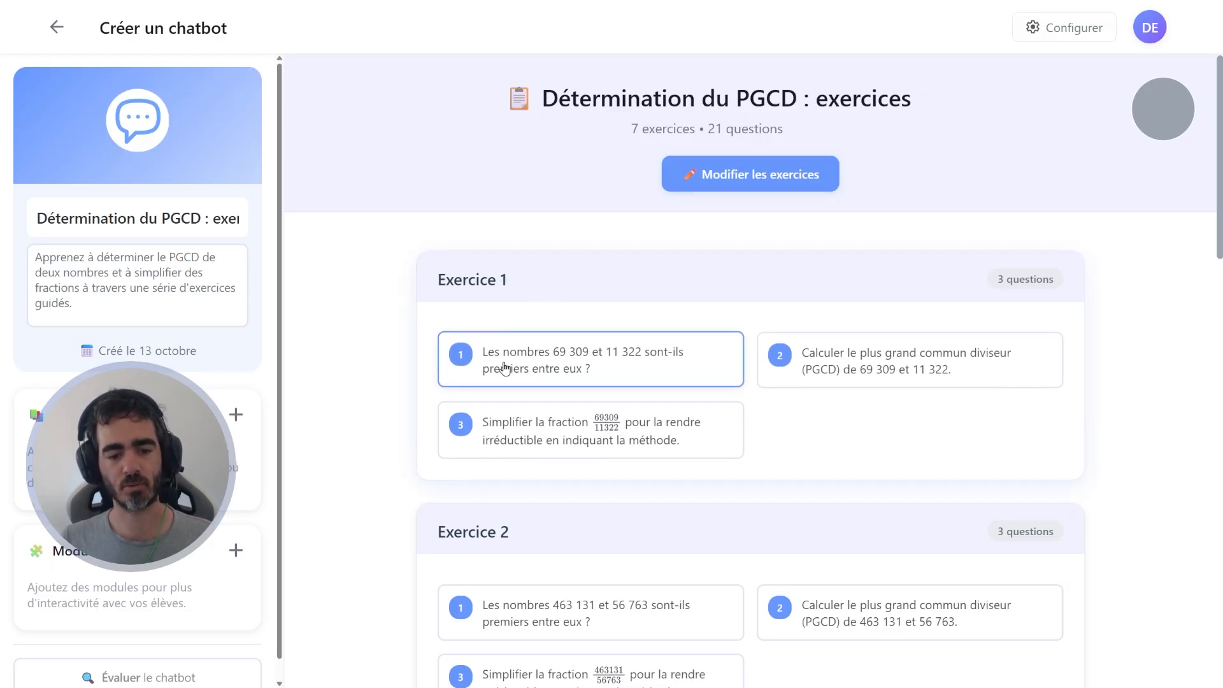
Step: Open question 1 of Exercice 1 in the generated chatbot and answer it with "non"
{"action": "left_click", "coordinate": [542, 371]}
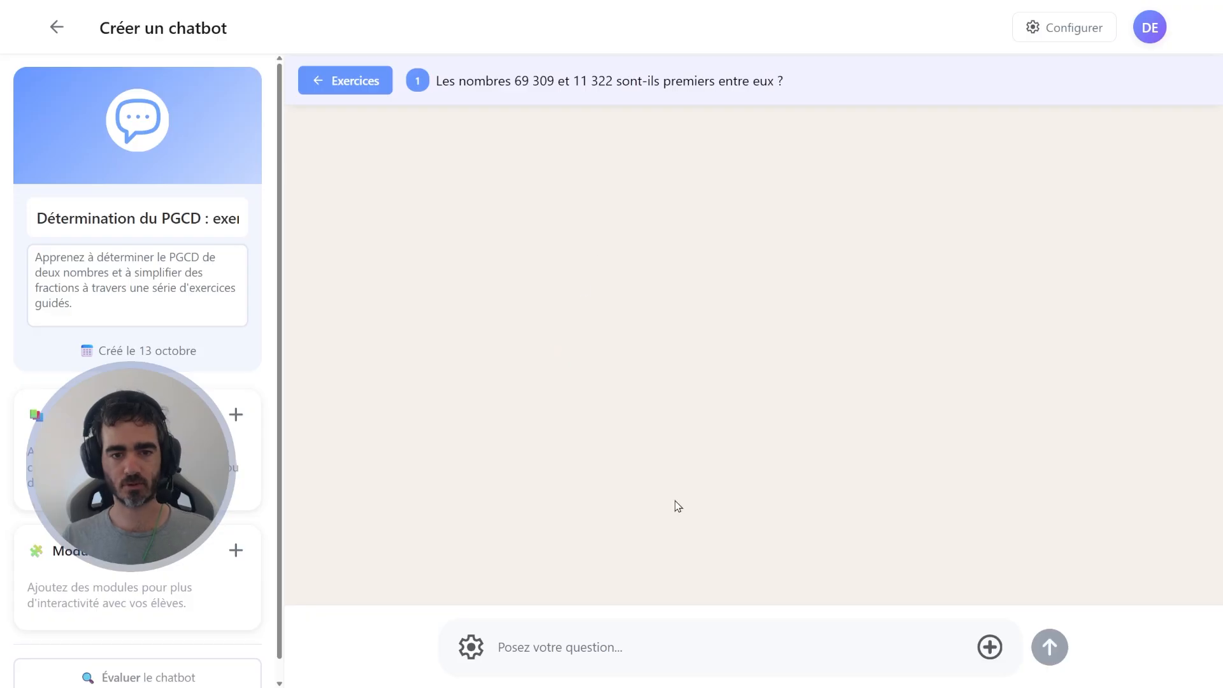
{"action": "left_click", "coordinate": [648, 634]}
{"action": "type", "text": "non"}
{"action": "key", "text": "Return"}
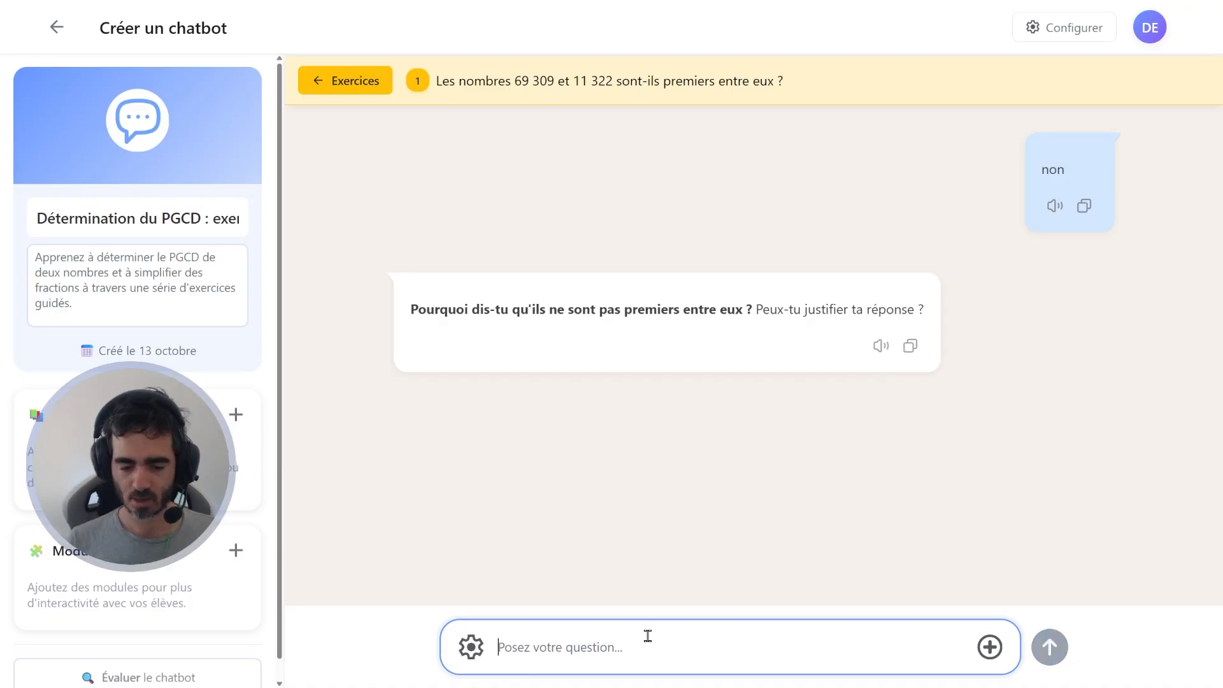
Step: Justify the answer with "ils ont un diviseur en commun", followed by digit sums proving both numbers are divisible by 9
{"action": "left_click", "coordinate": [647, 636]}
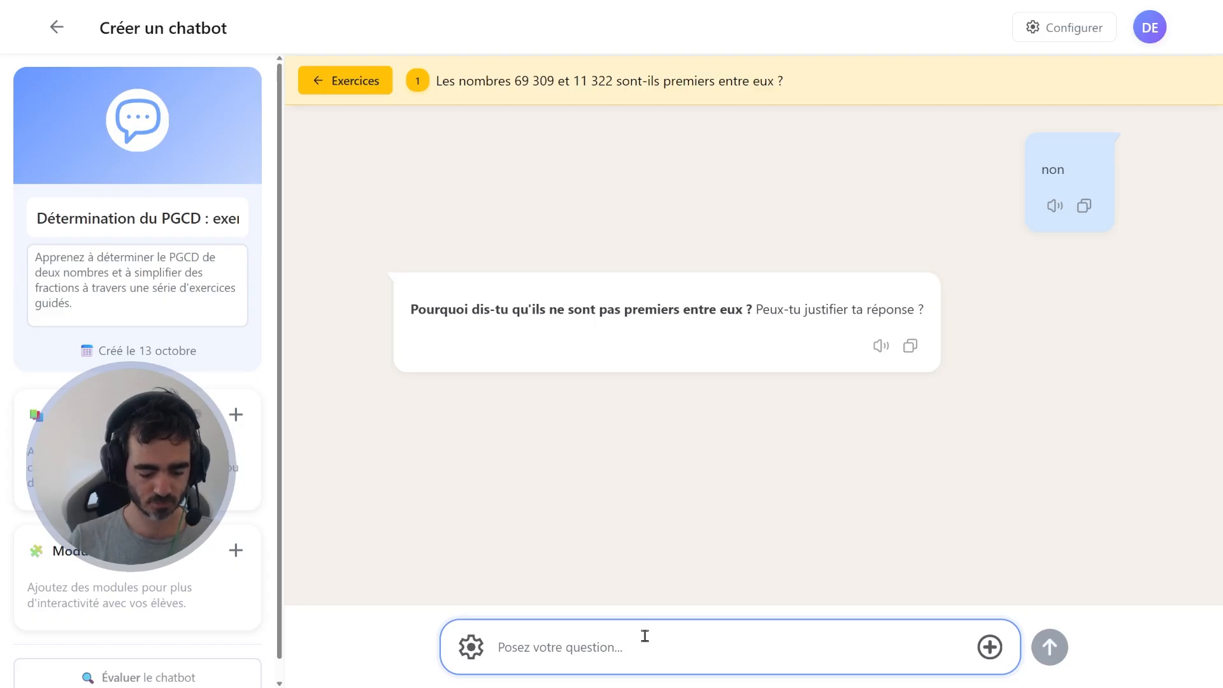
{"action": "type", "text": "ils ont un diviseur en commun"}
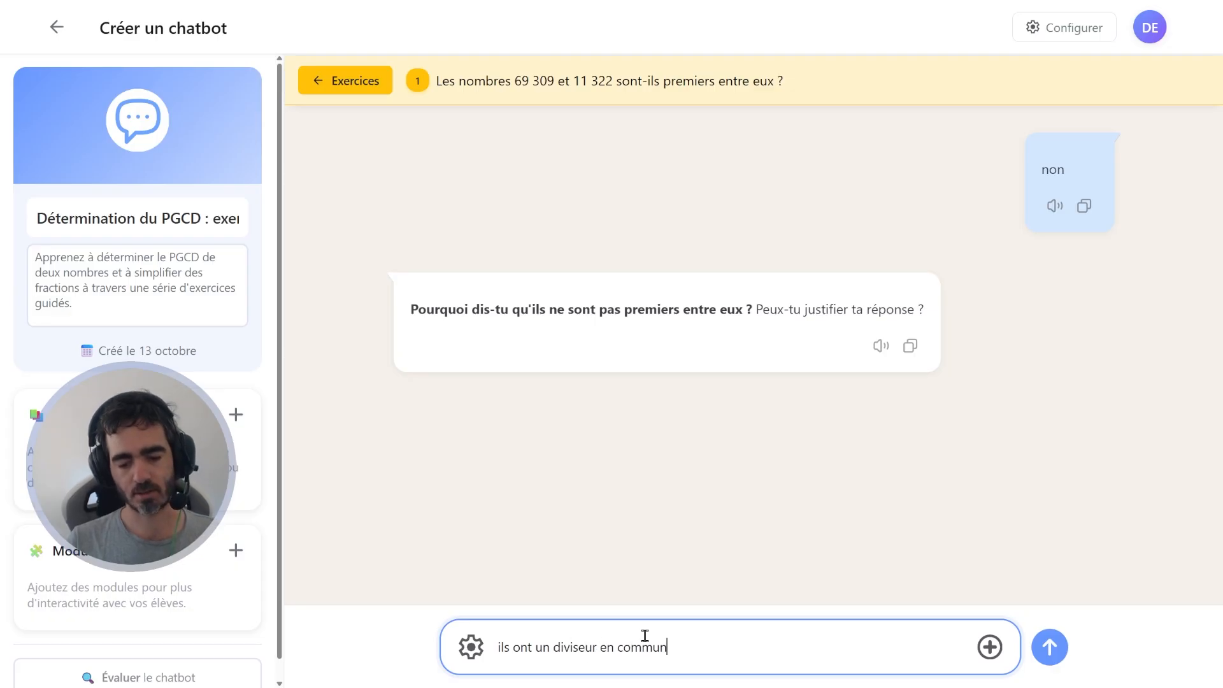
{"action": "key", "text": "Return"}
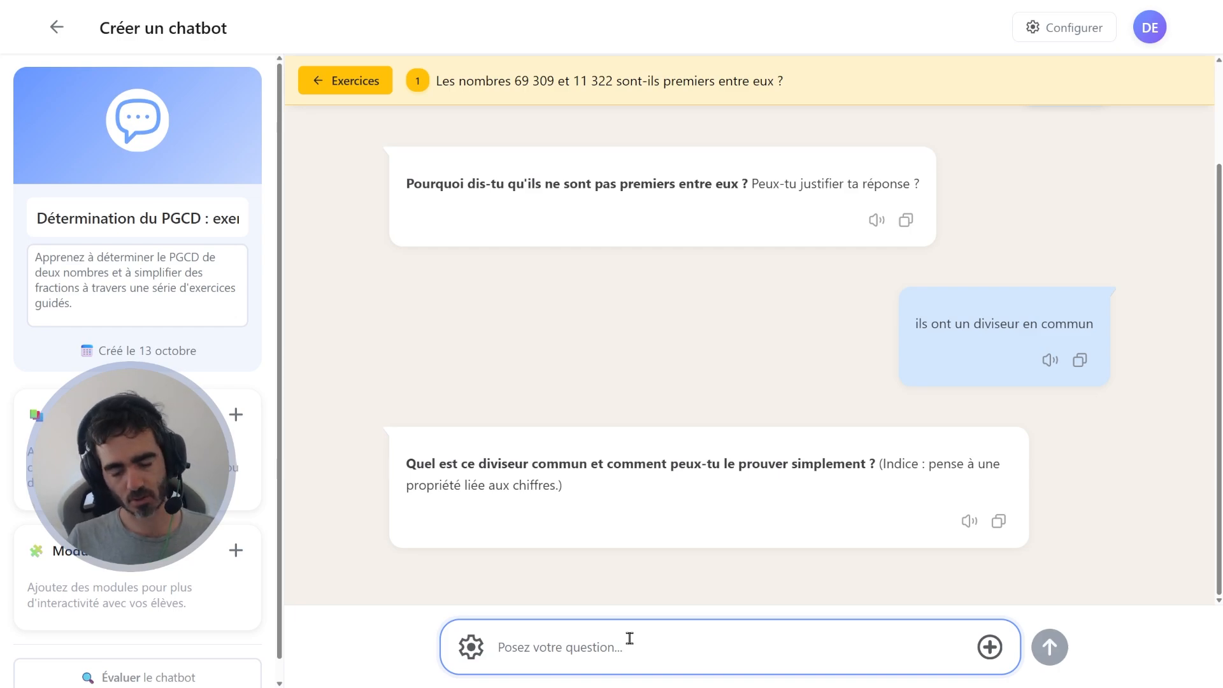
{"action": "type", "text": "6+9+3+0+9=27=3*9 1+1+3+2+2=9 Ces deux nombres sont donc tous les deux divisibles par 9, et comme ils ont un diviseur commun ils ne sont pas premiers entre eux"}
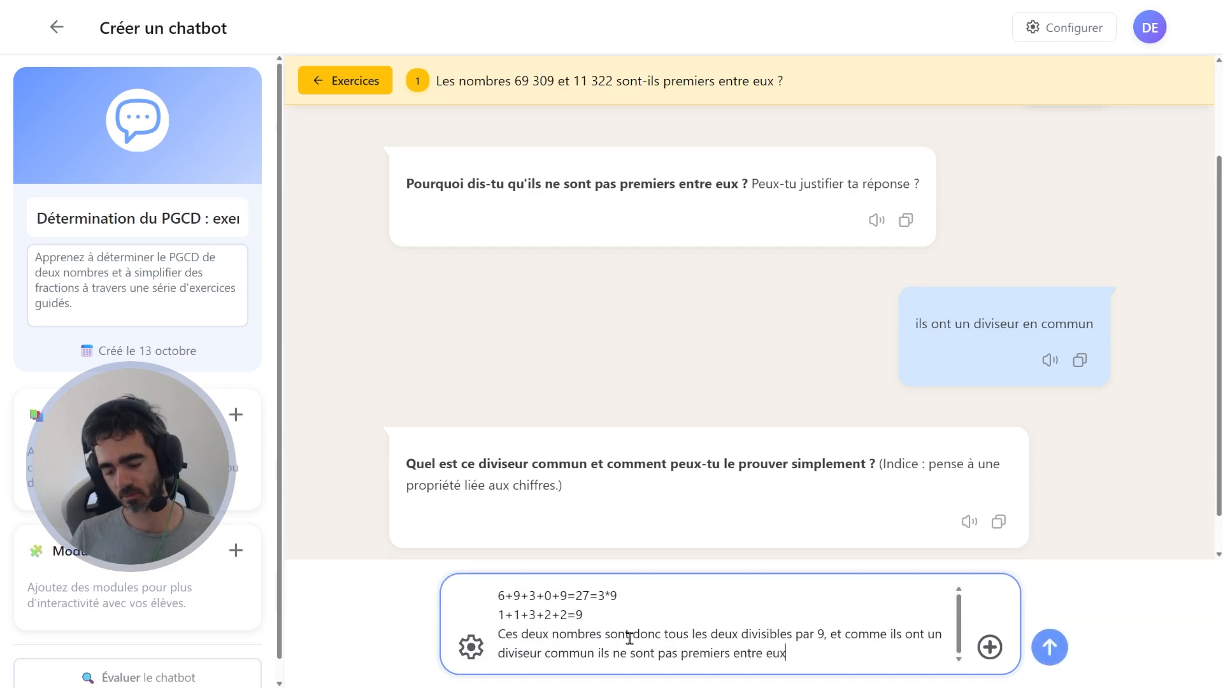
{"action": "key", "text": "Return"}
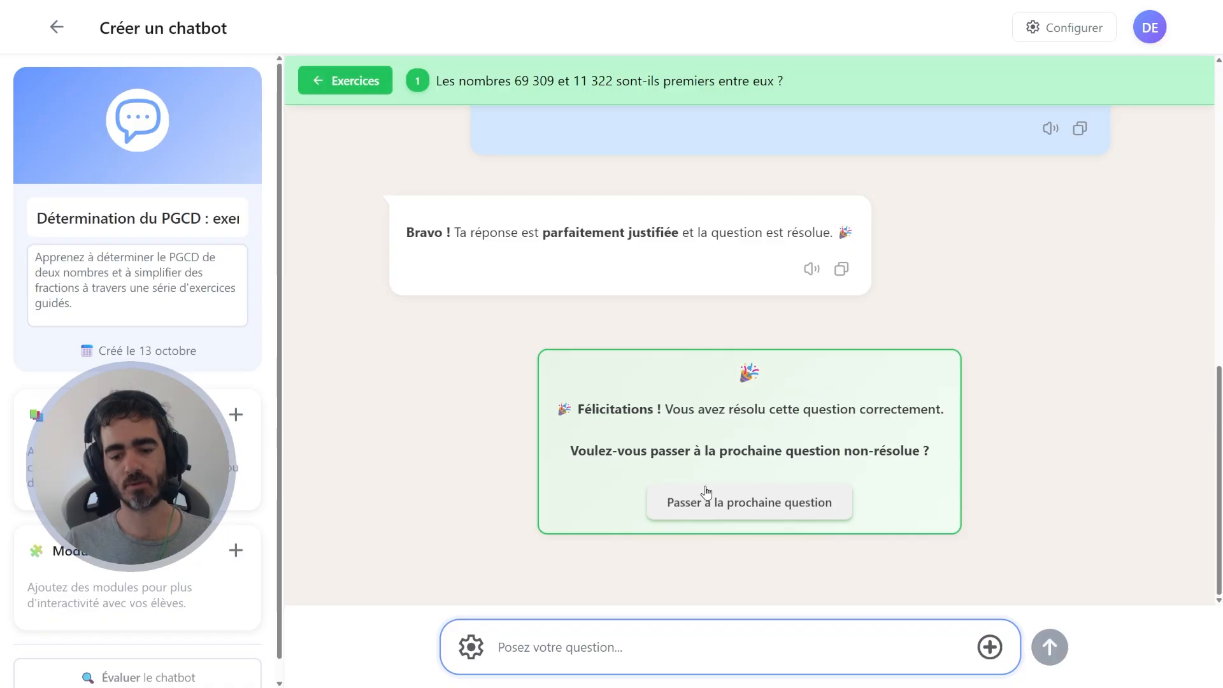
Step: Go on to the next unsolved question, the PGCD of 69 309 and 11 322, and send "hello"
{"action": "left_click", "coordinate": [711, 502]}
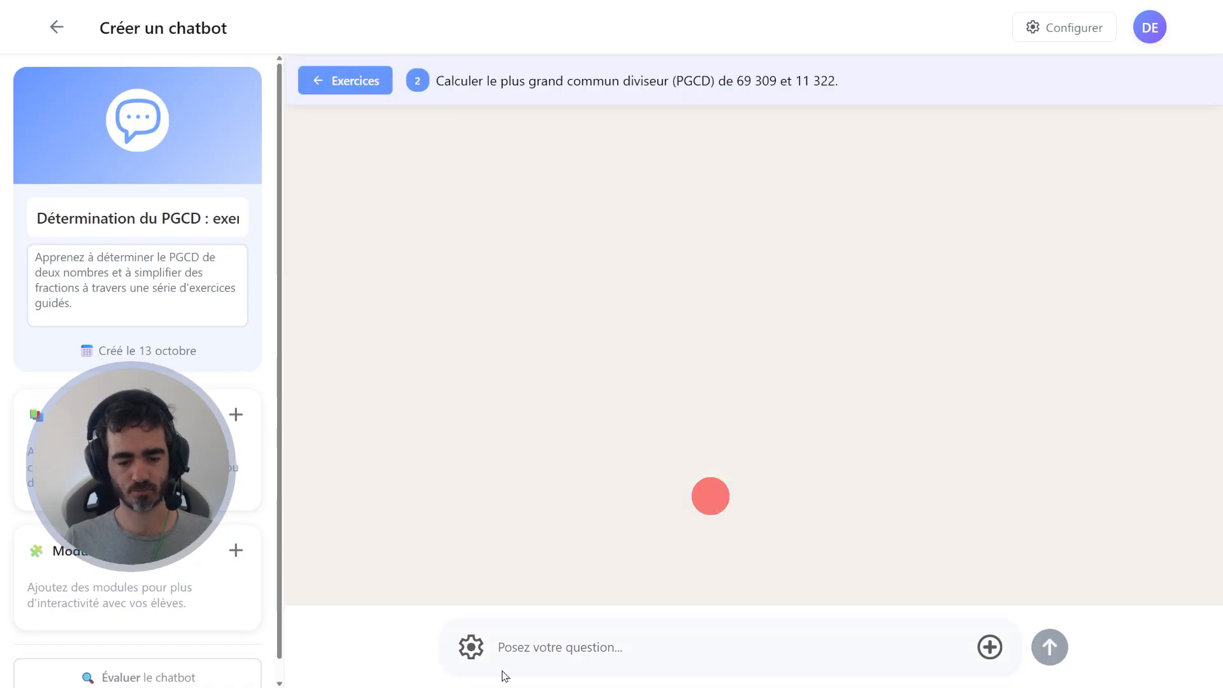
{"action": "left_click", "coordinate": [508, 647]}
{"action": "type", "text": "hello"}
{"action": "key", "text": "Return"}
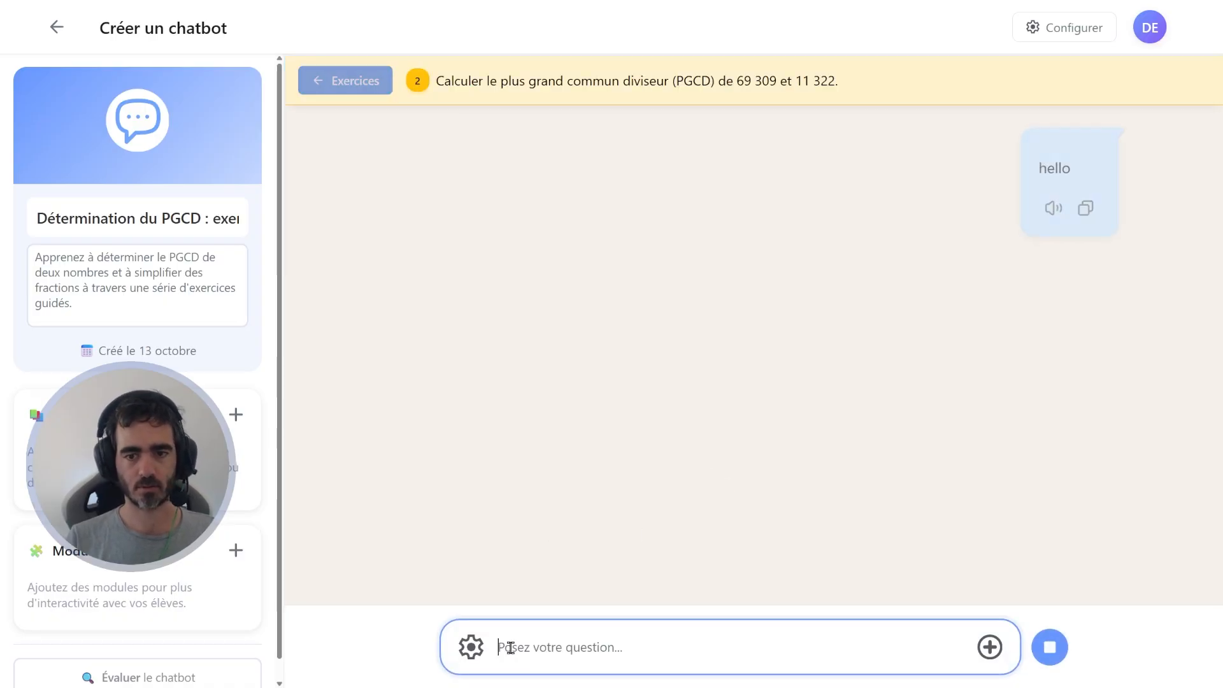
Step: Return to the exercise list and check the progress chart and the status of the questions
{"action": "left_click", "coordinate": [347, 77]}
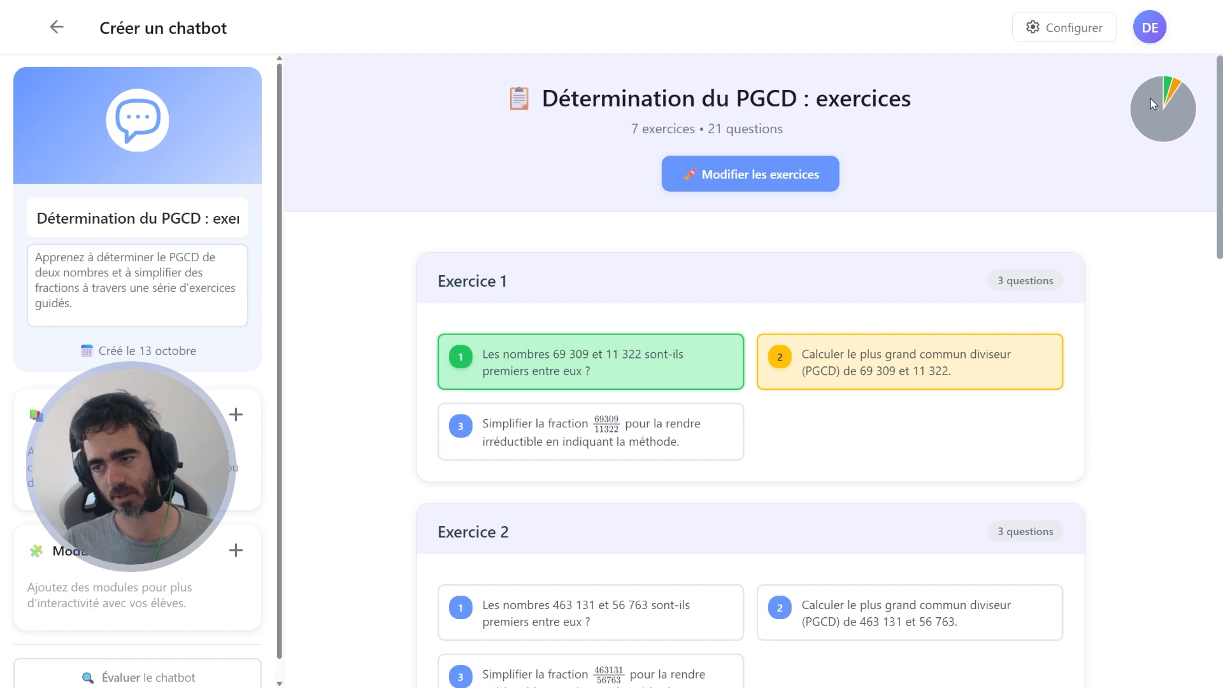
{"action": "mouse_move", "coordinate": [1153, 104]}
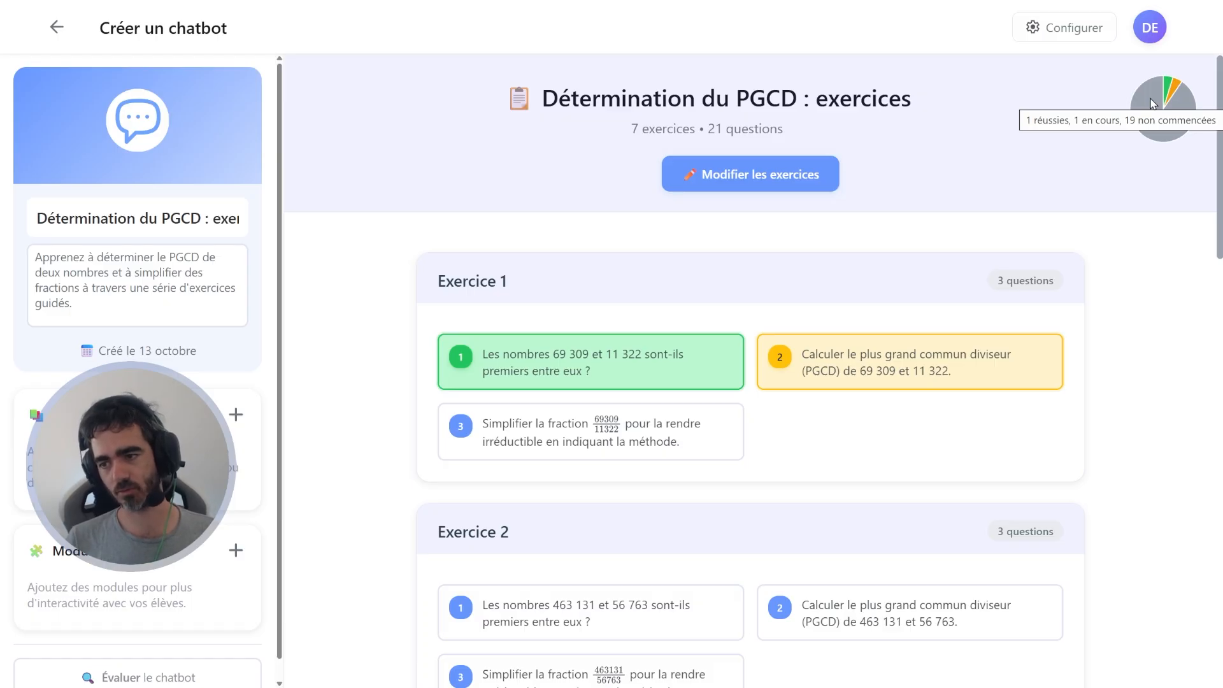
{"action": "scroll", "coordinate": [1115, 214], "scroll_direction": "down", "scroll_amount": 5}
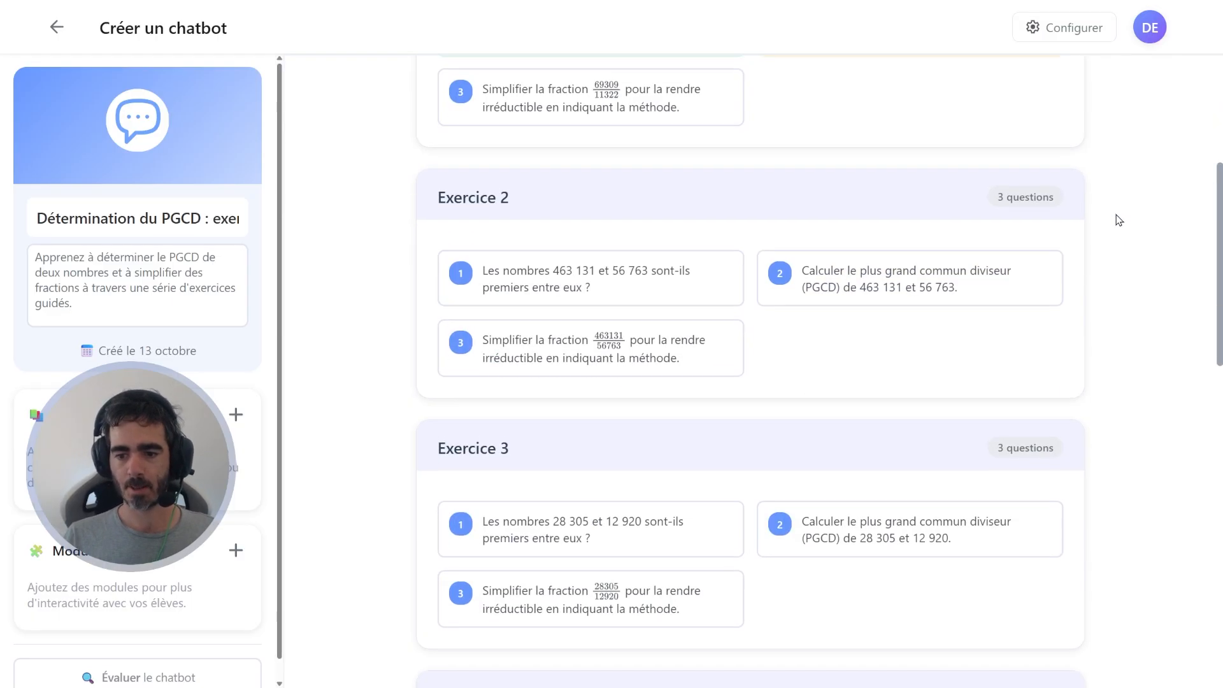
{"action": "left_click_drag", "start_coordinate": [1213, 283], "coordinate": [1222, 198]}
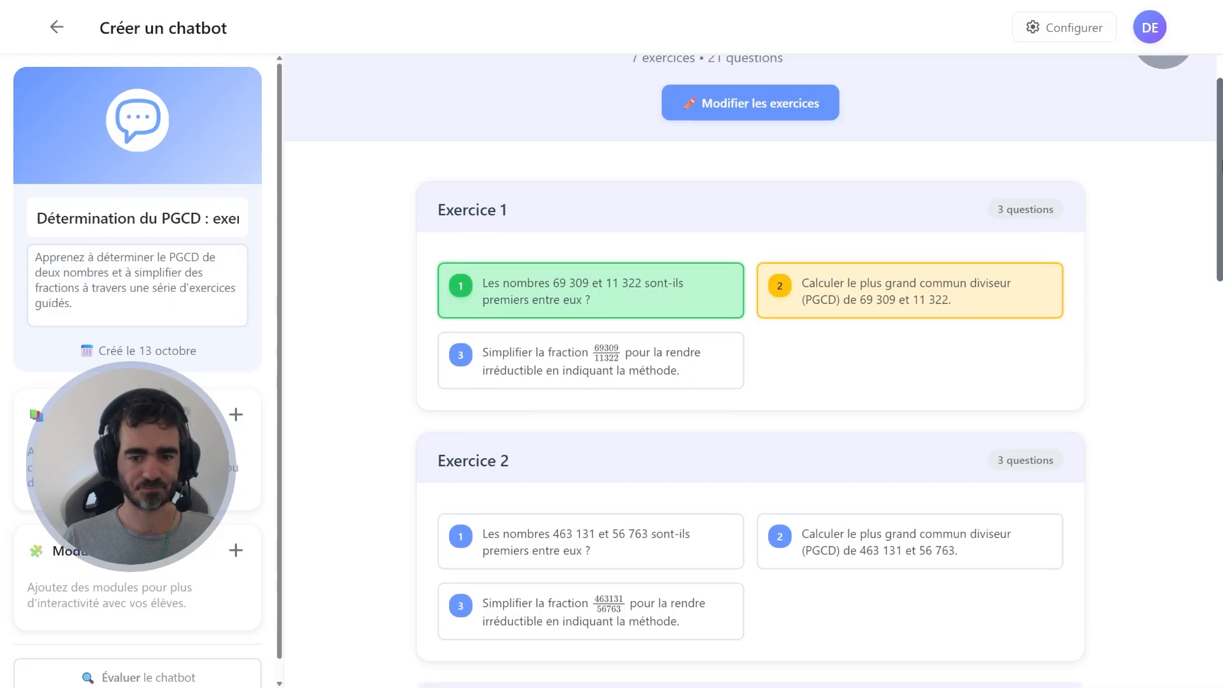
{"action": "scroll", "coordinate": [1063, 164], "scroll_direction": "up", "scroll_amount": 2}
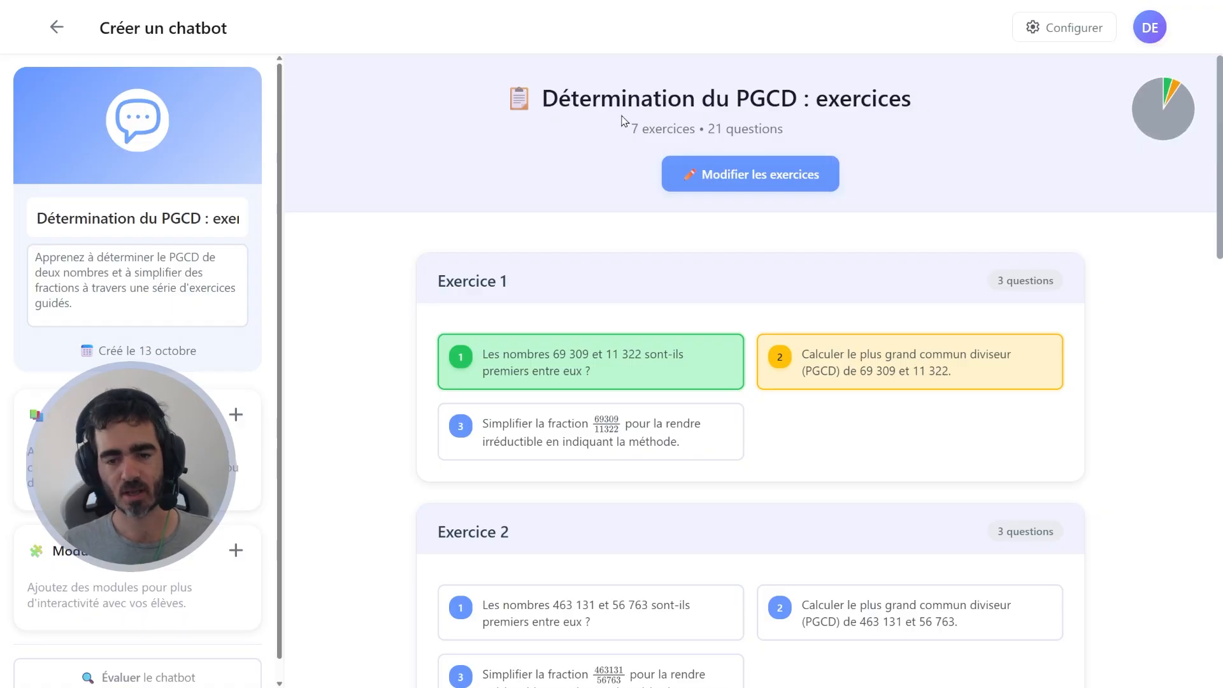
Step: Open the exercises for editing, browse the first five, and inspect the stored answer to question 1 of Exercice 1
{"action": "left_click", "coordinate": [731, 167]}
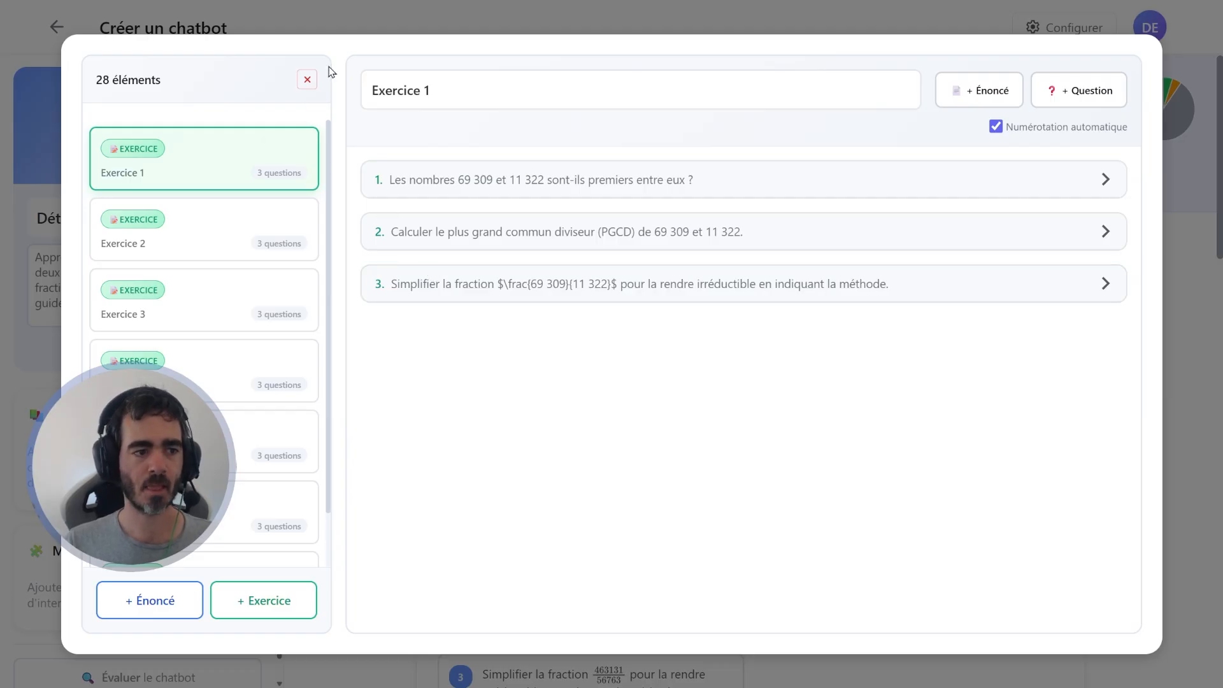
{"action": "left_click", "coordinate": [161, 226]}
{"action": "left_click", "coordinate": [177, 287]}
{"action": "left_click", "coordinate": [192, 341]}
{"action": "left_click", "coordinate": [204, 438]}
{"action": "left_click", "coordinate": [189, 158]}
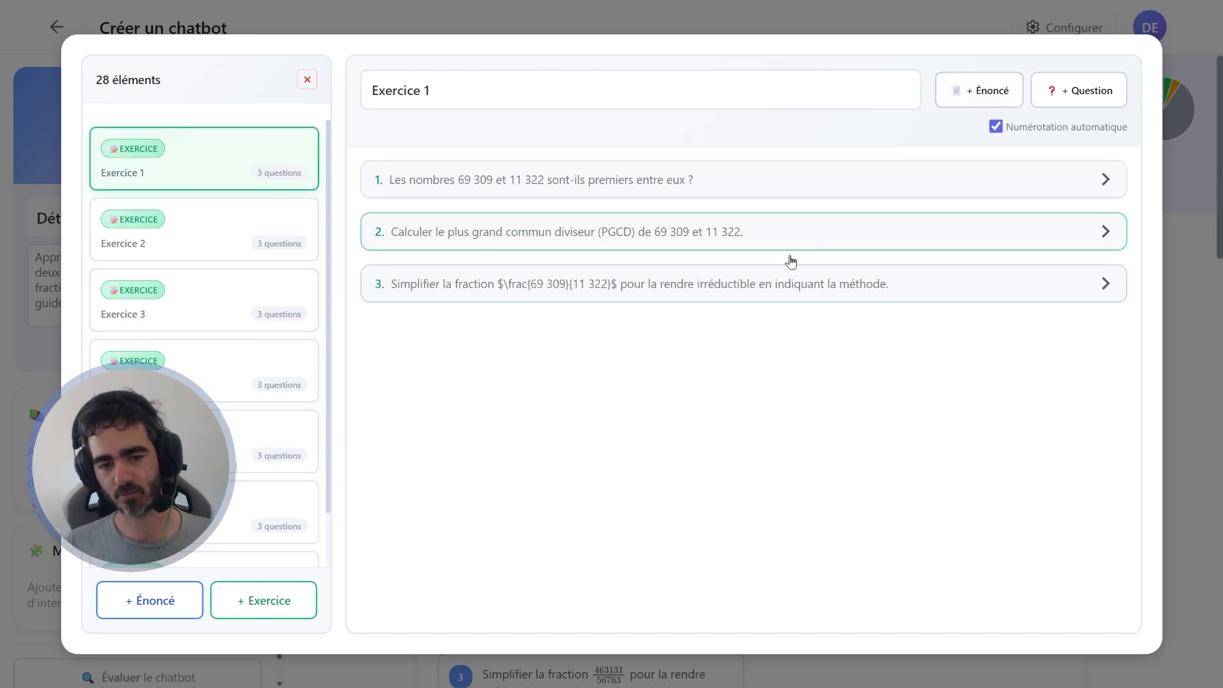
{"action": "left_click", "coordinate": [546, 182]}
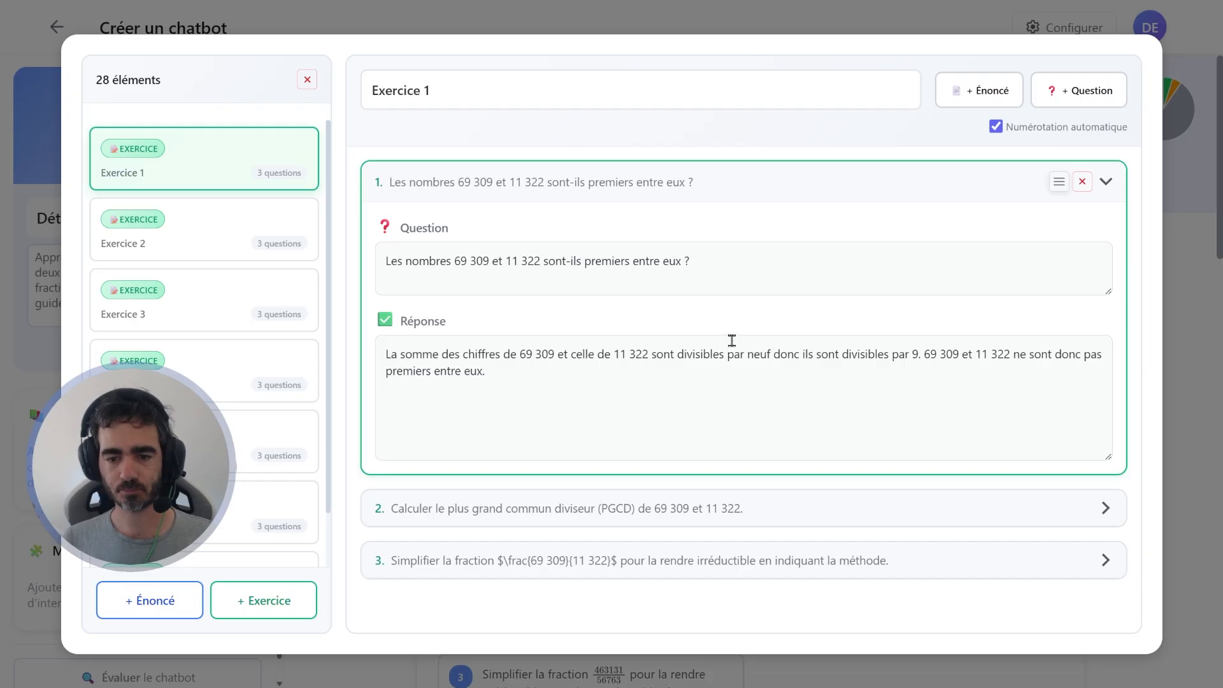
Step: Add the statement "Répondez aux questions suivantes :" to Exercice 1 and move it above question 1
{"action": "left_click", "coordinate": [975, 90]}
{"action": "left_click", "coordinate": [475, 595]}
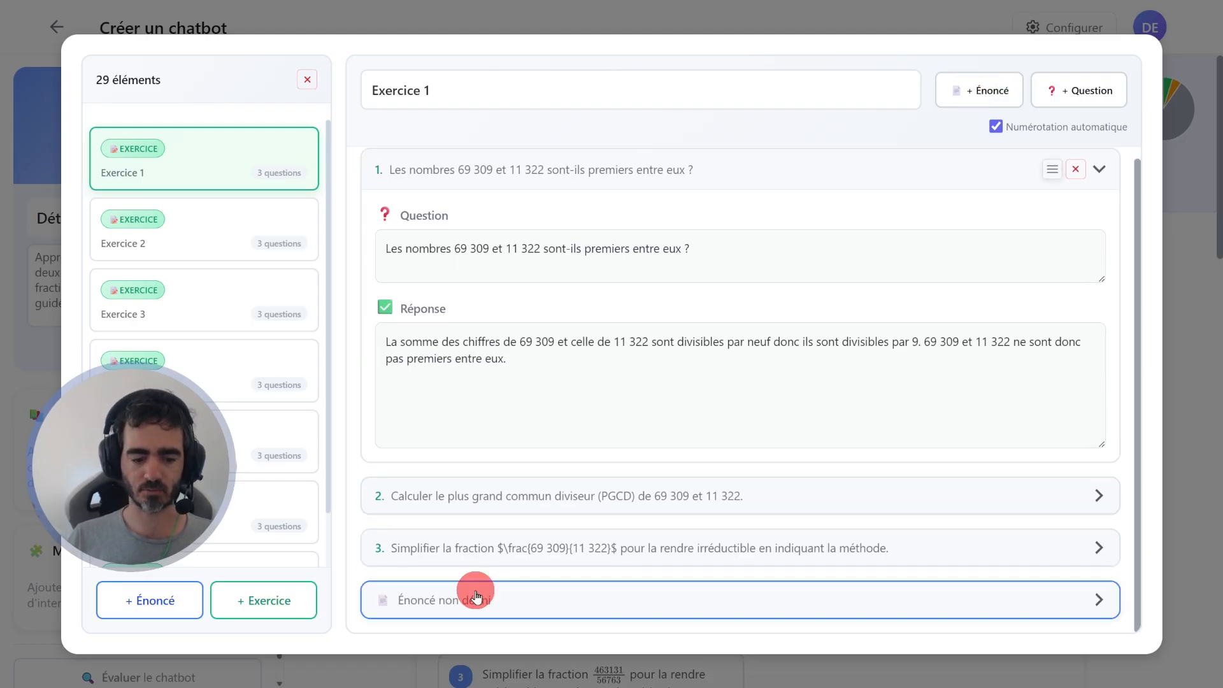
{"action": "left_click", "coordinate": [469, 437]}
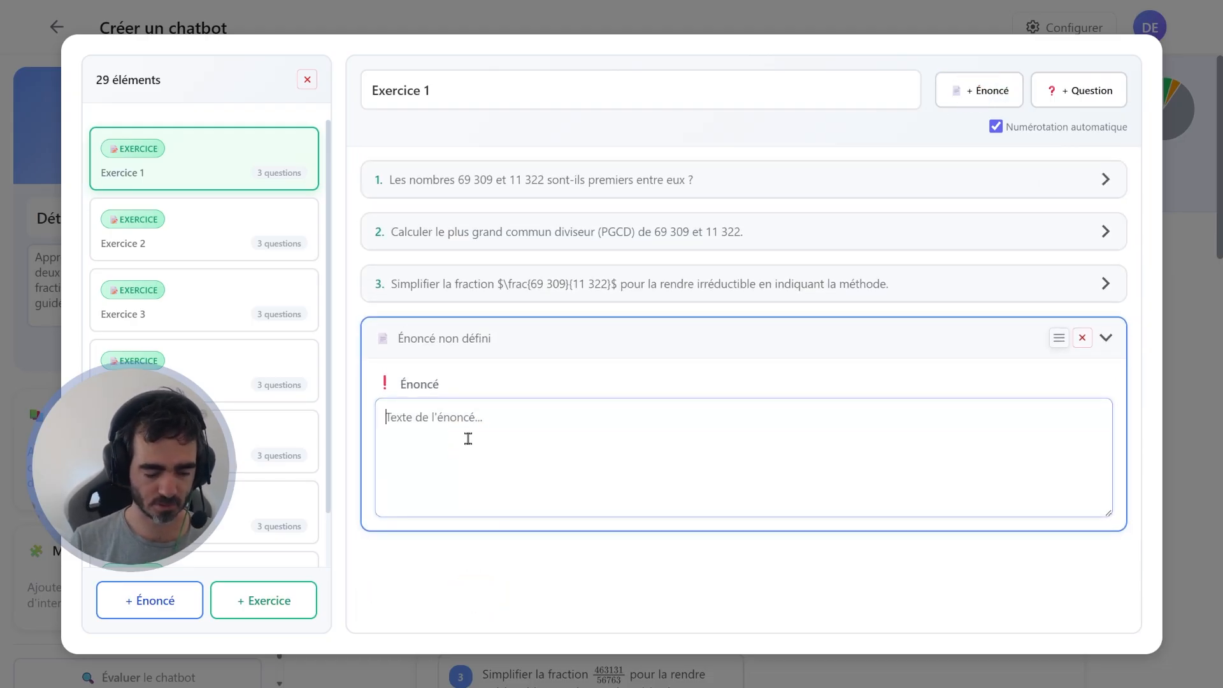
{"action": "type", "text": "Répon"}
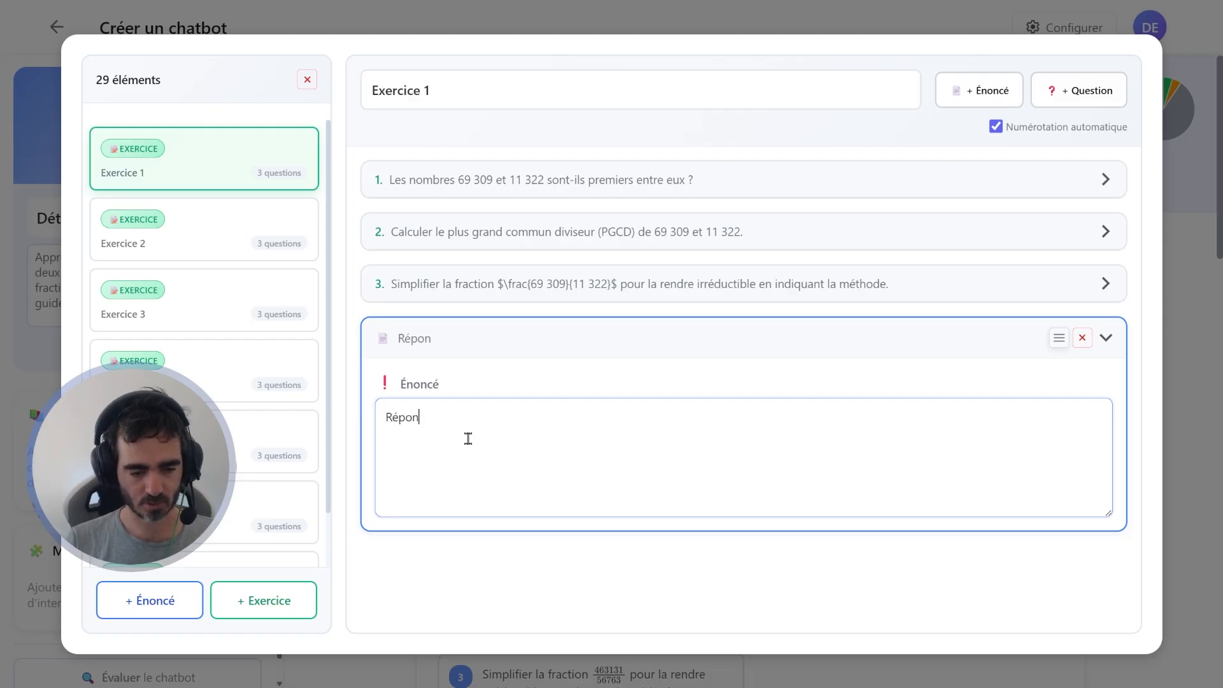
{"action": "type", "text": "dez aux questions suivante s"}
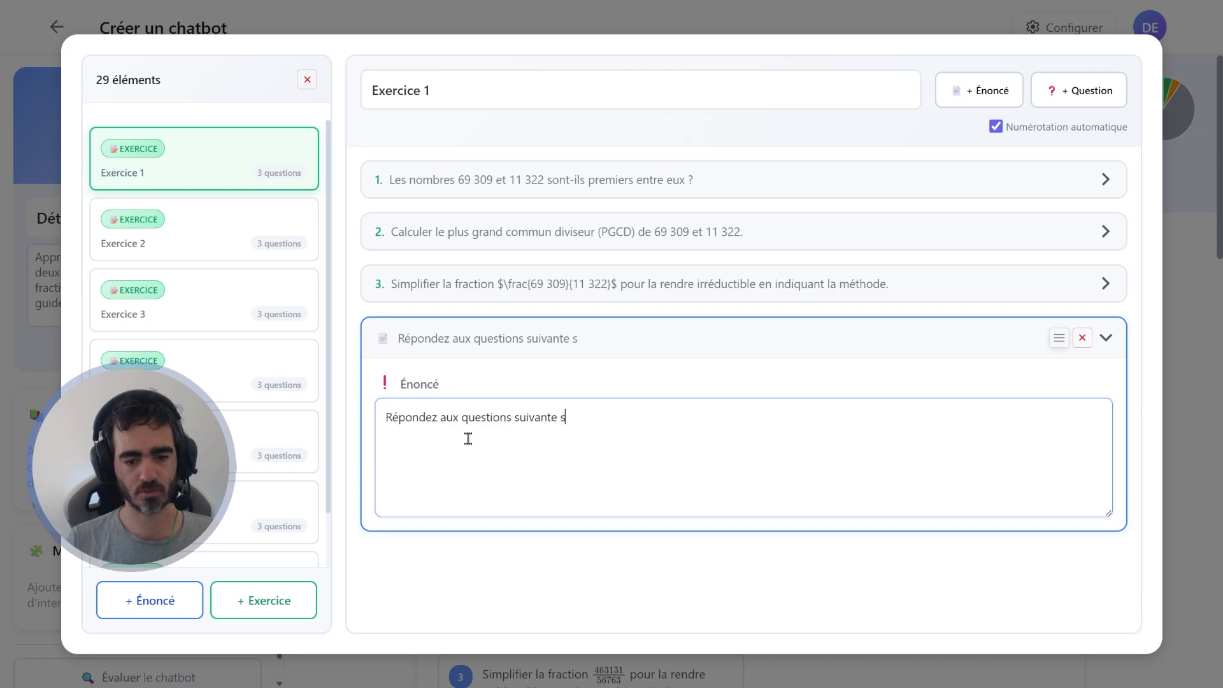
{"action": "left_click", "coordinate": [713, 553]}
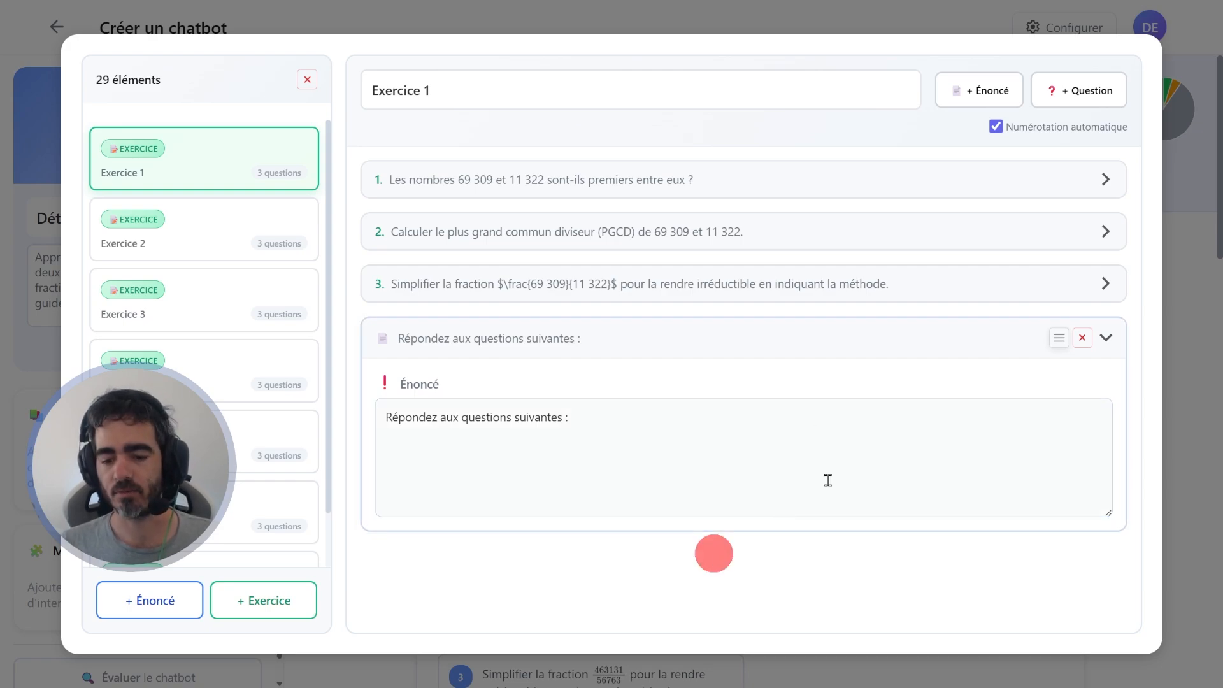
{"action": "left_click", "coordinate": [1058, 337]}
{"action": "left_click", "coordinate": [964, 381]}
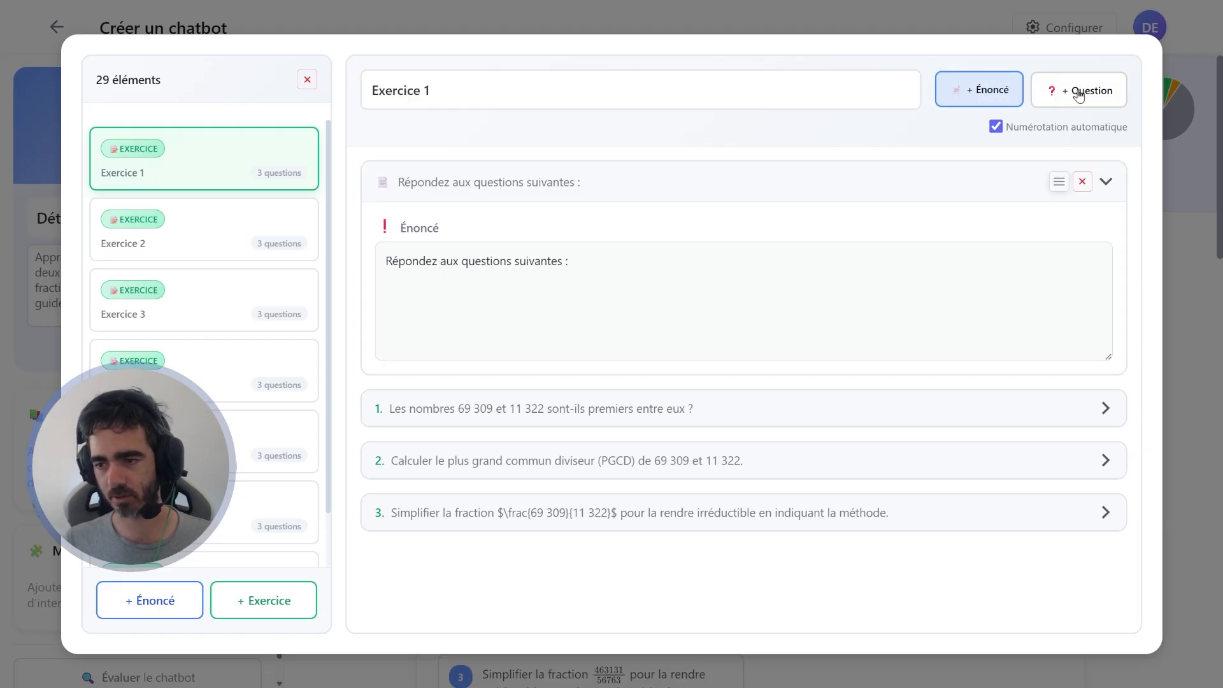
Step: Turn off automatic numbering for Exercice 1 and check the editable number of its first question
{"action": "left_click", "coordinate": [995, 127]}
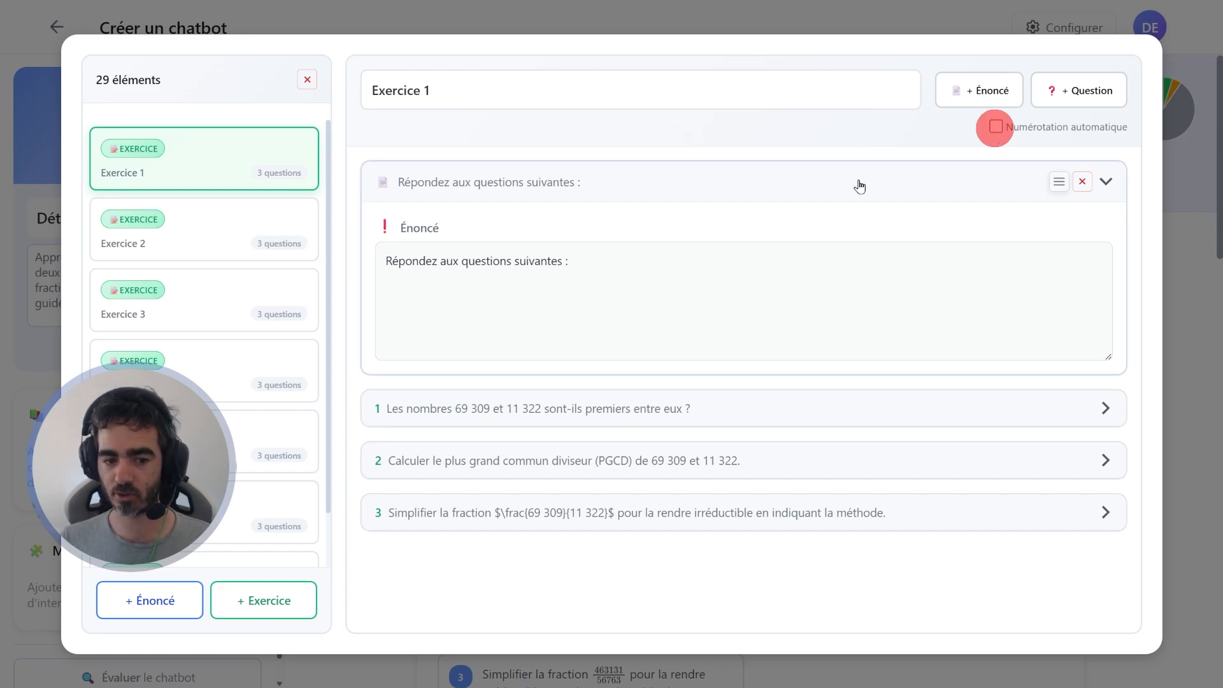
{"action": "left_click", "coordinate": [507, 423]}
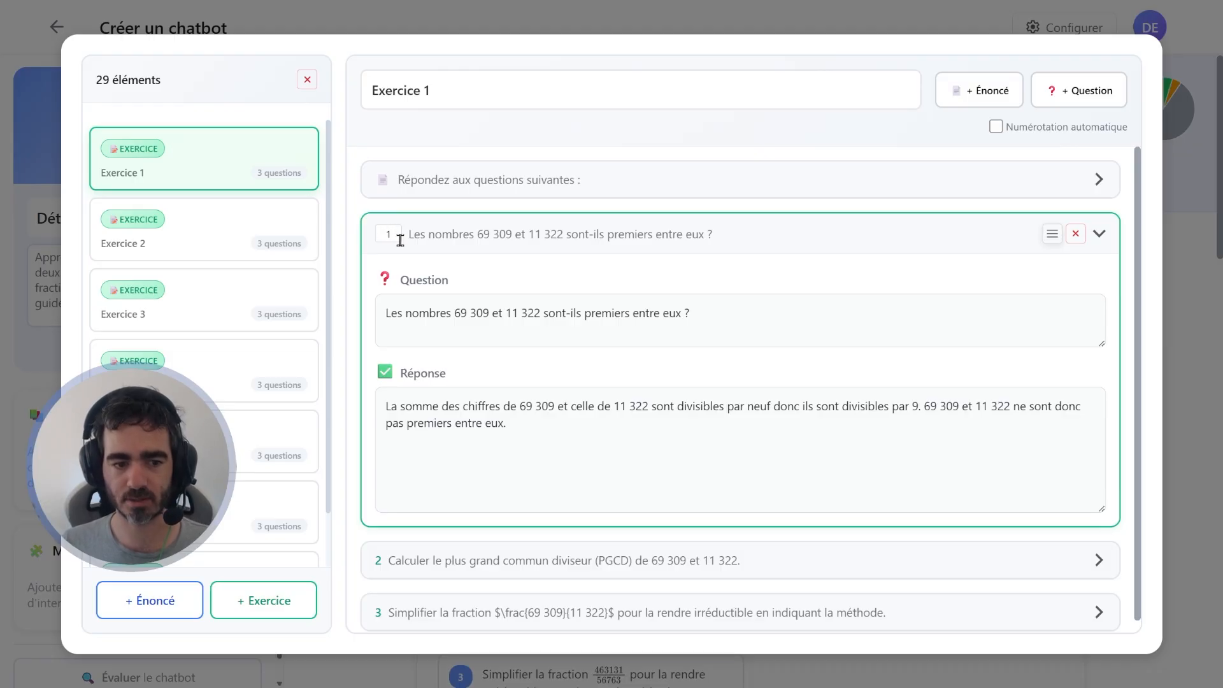
{"action": "left_click", "coordinate": [573, 233]}
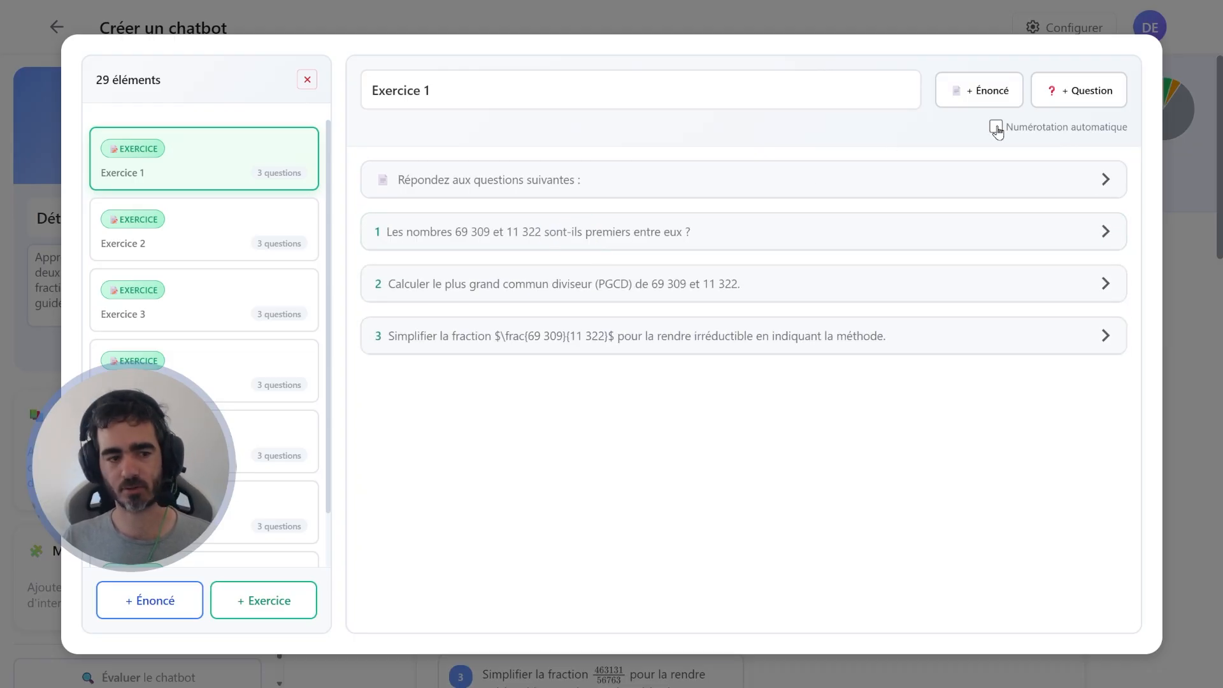
Step: Turn automatic numbering back on for Exercice 1 and check the options for moving the exercise within the list
{"action": "left_click", "coordinate": [996, 127]}
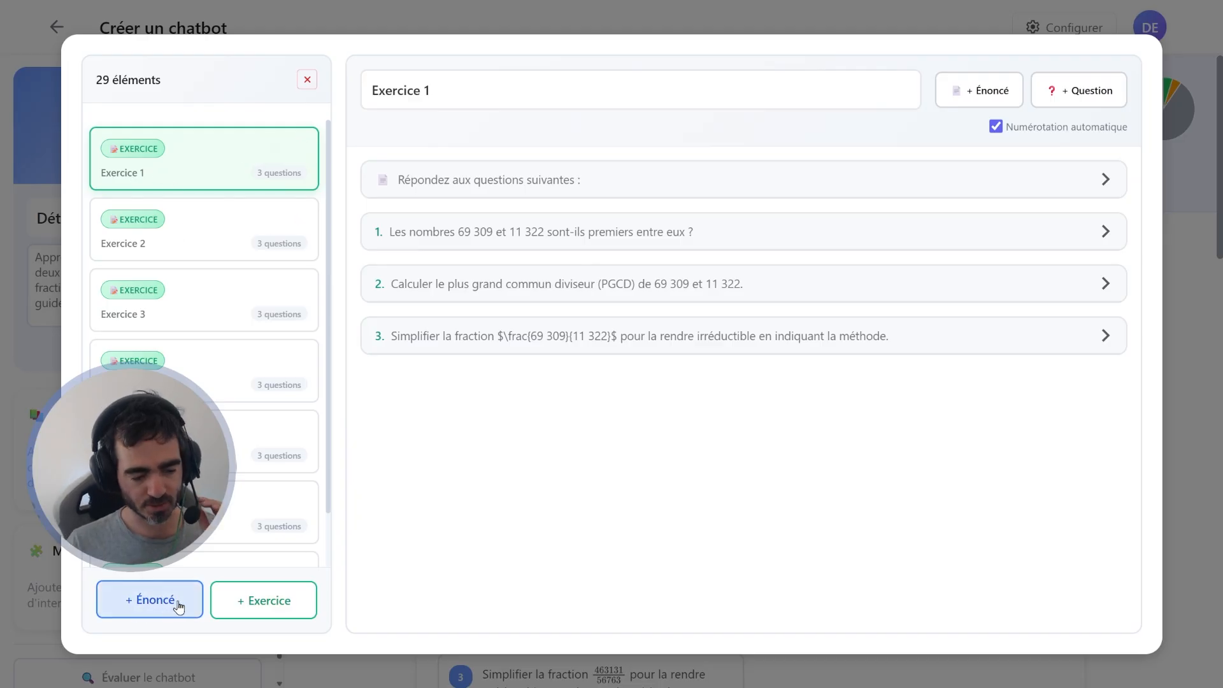
{"action": "mouse_move", "coordinate": [248, 160]}
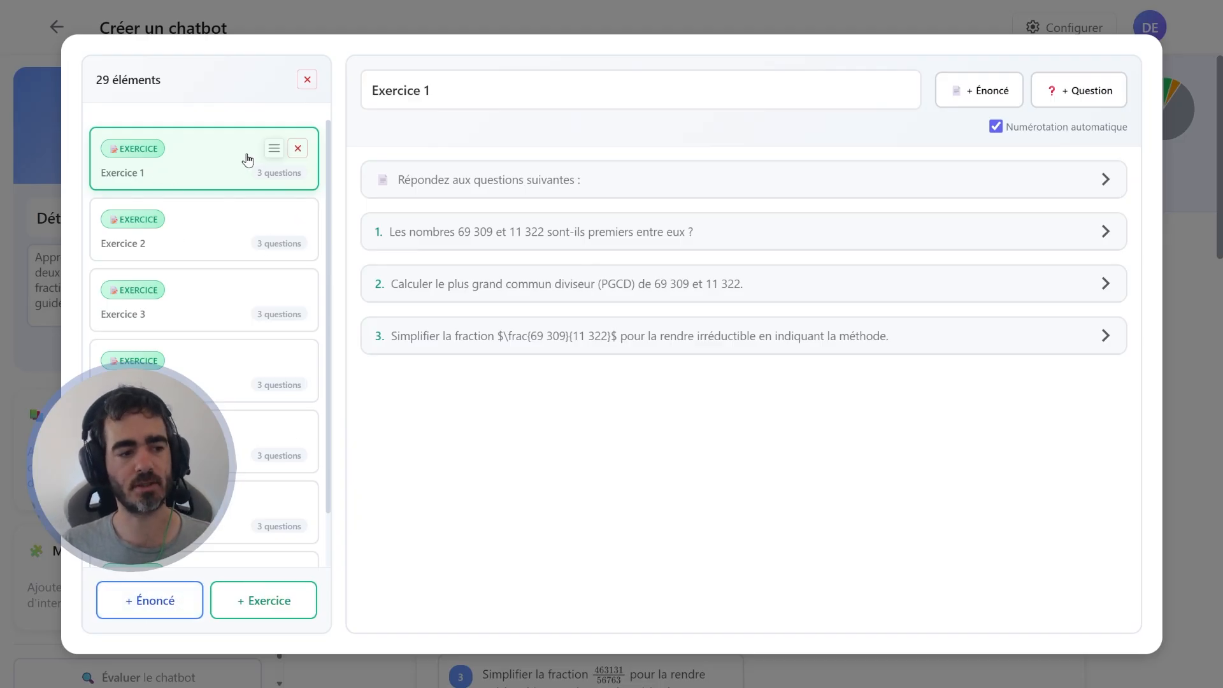
{"action": "left_click", "coordinate": [274, 149]}
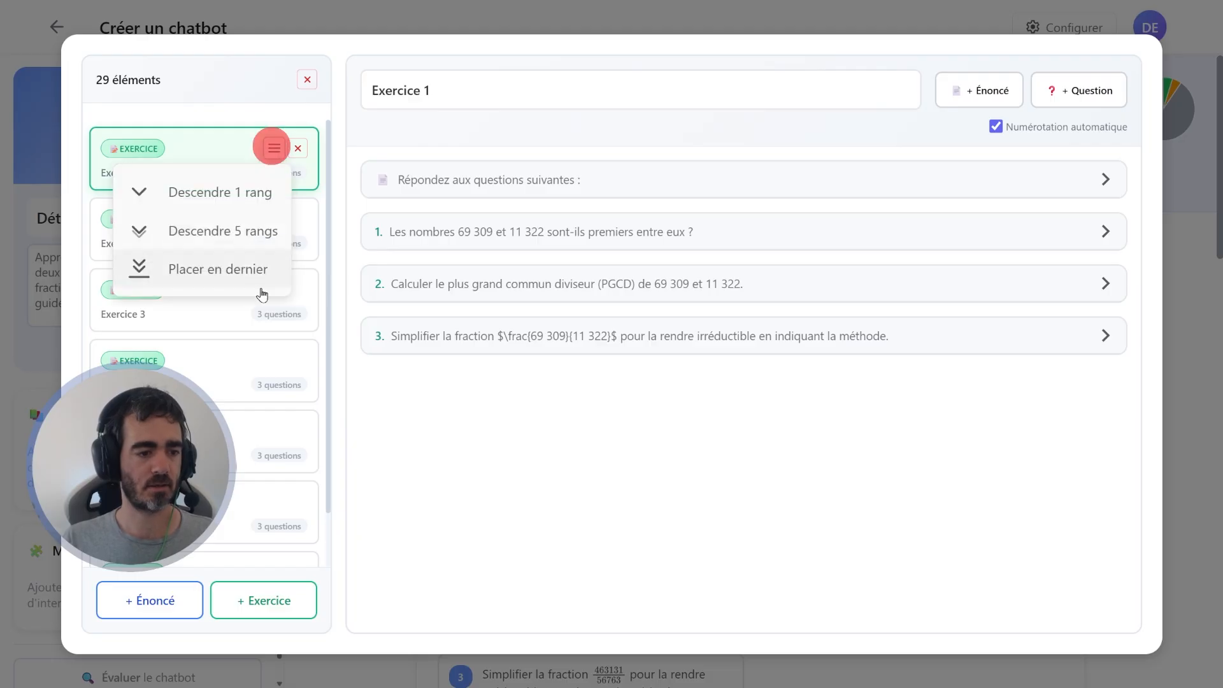
{"action": "left_click", "coordinate": [244, 112]}
{"action": "left_click", "coordinate": [655, 547]}
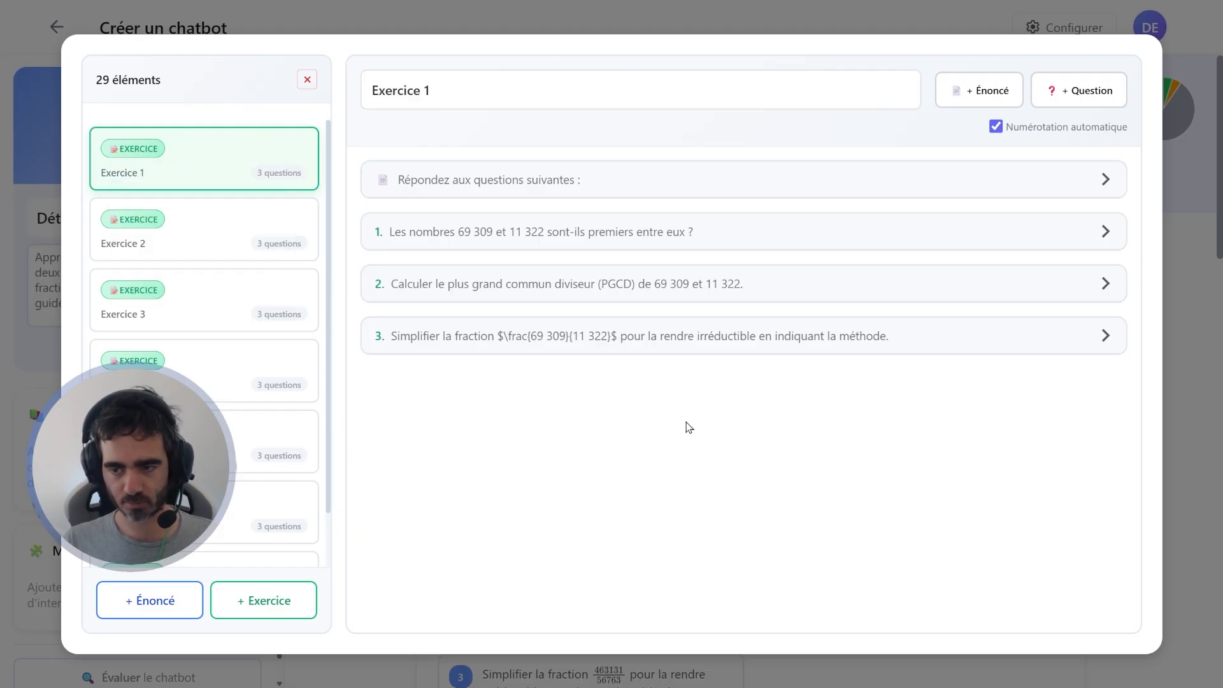
Step: Close the exercise editor and review the updated Exercice 1 with its statement in the exercise list
{"action": "left_click", "coordinate": [1197, 275]}
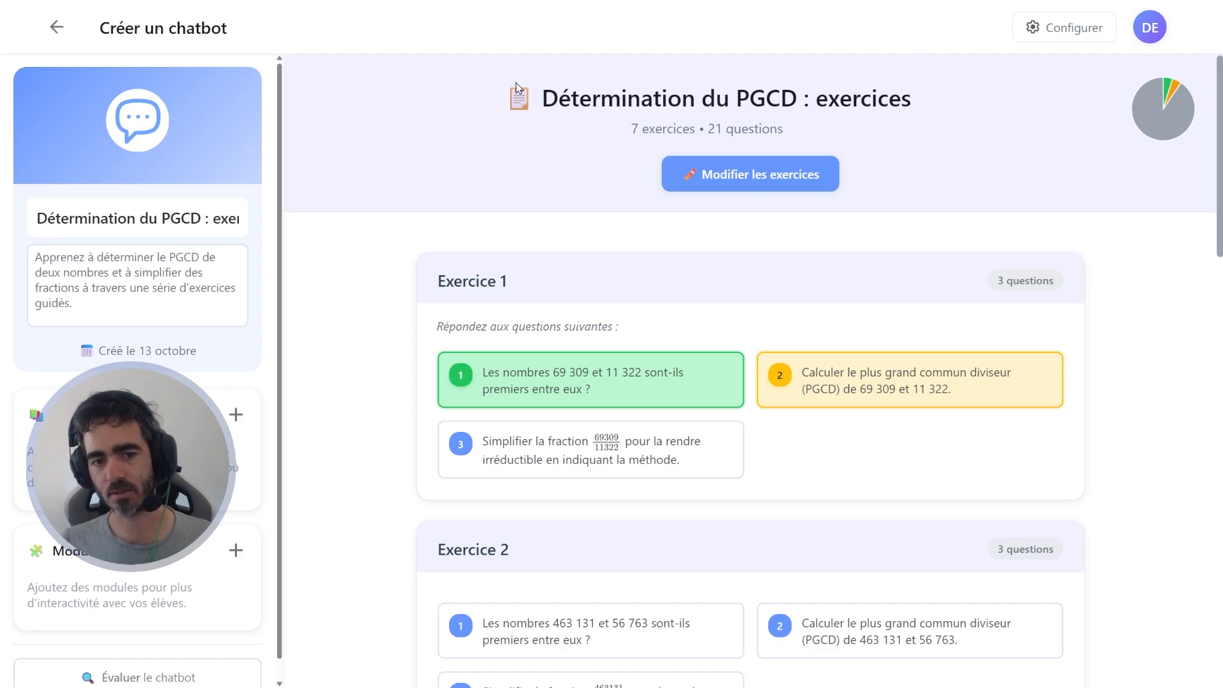
{"action": "scroll", "coordinate": [844, 191], "scroll_direction": "down", "scroll_amount": 3}
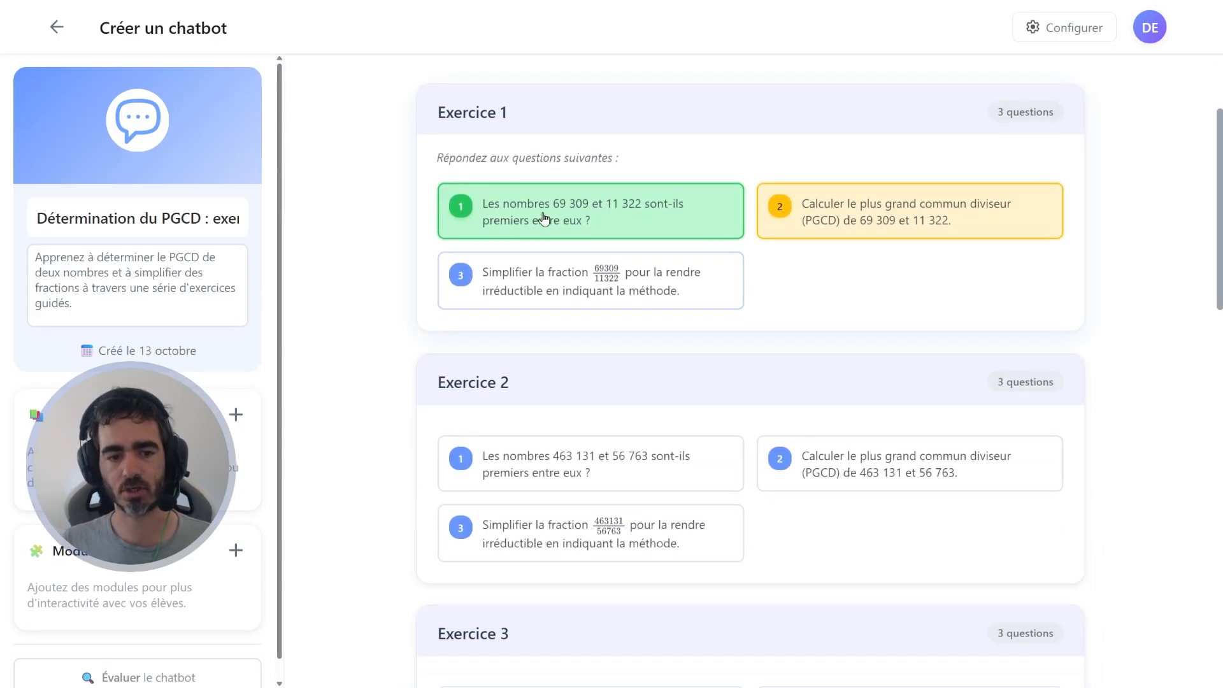
{"action": "scroll", "coordinate": [726, 368], "scroll_direction": "up", "scroll_amount": 3}
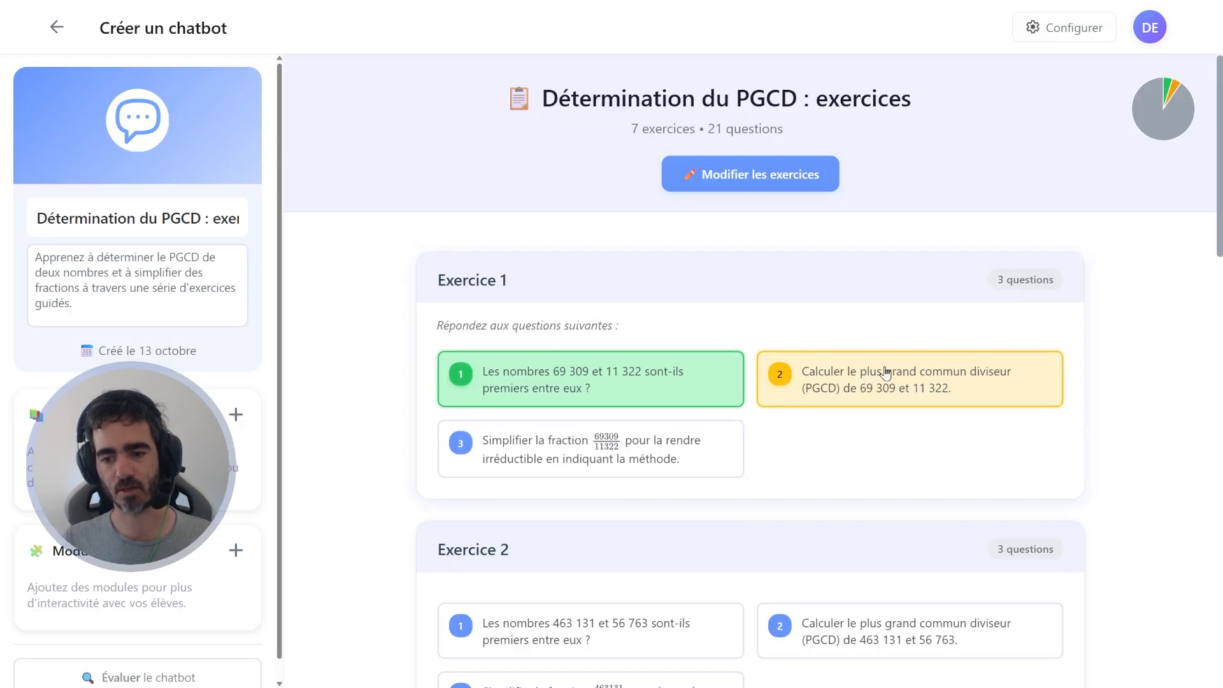
Step: Open the chat for question 2 of Exercice 2, return to the exercise list, and look through it down to Exercice 7
{"action": "scroll", "coordinate": [890, 346], "scroll_direction": "down", "scroll_amount": 5}
{"action": "left_click", "coordinate": [846, 288]}
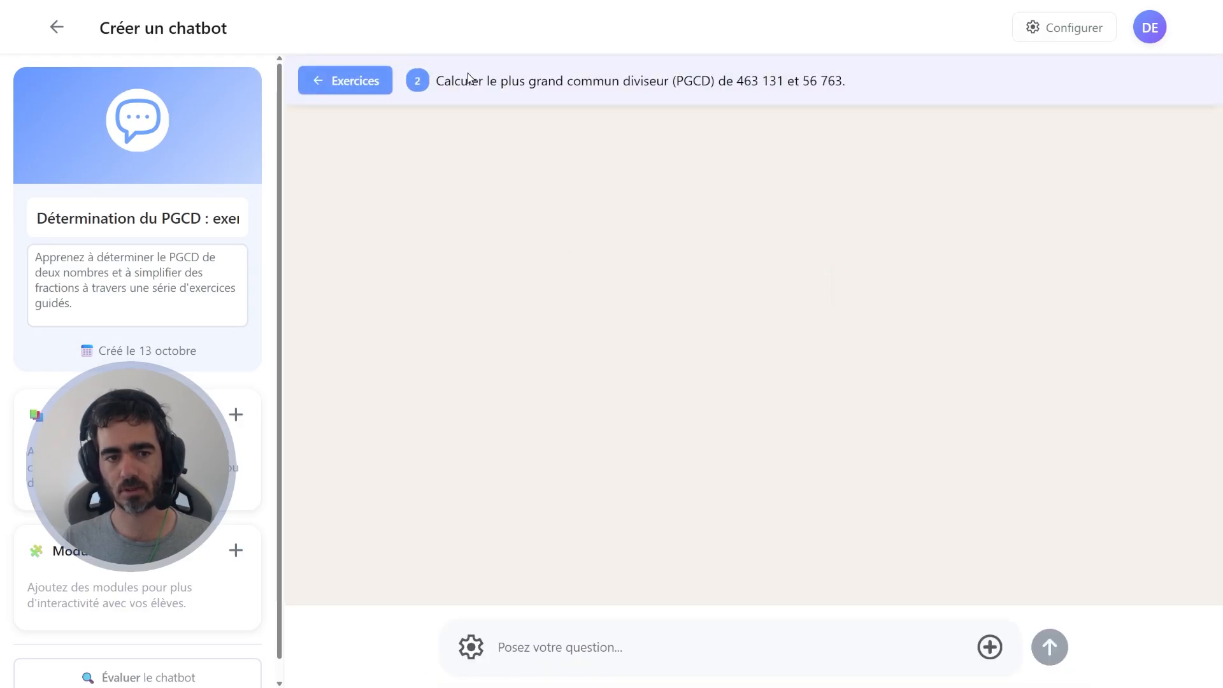
{"action": "left_click", "coordinate": [354, 82]}
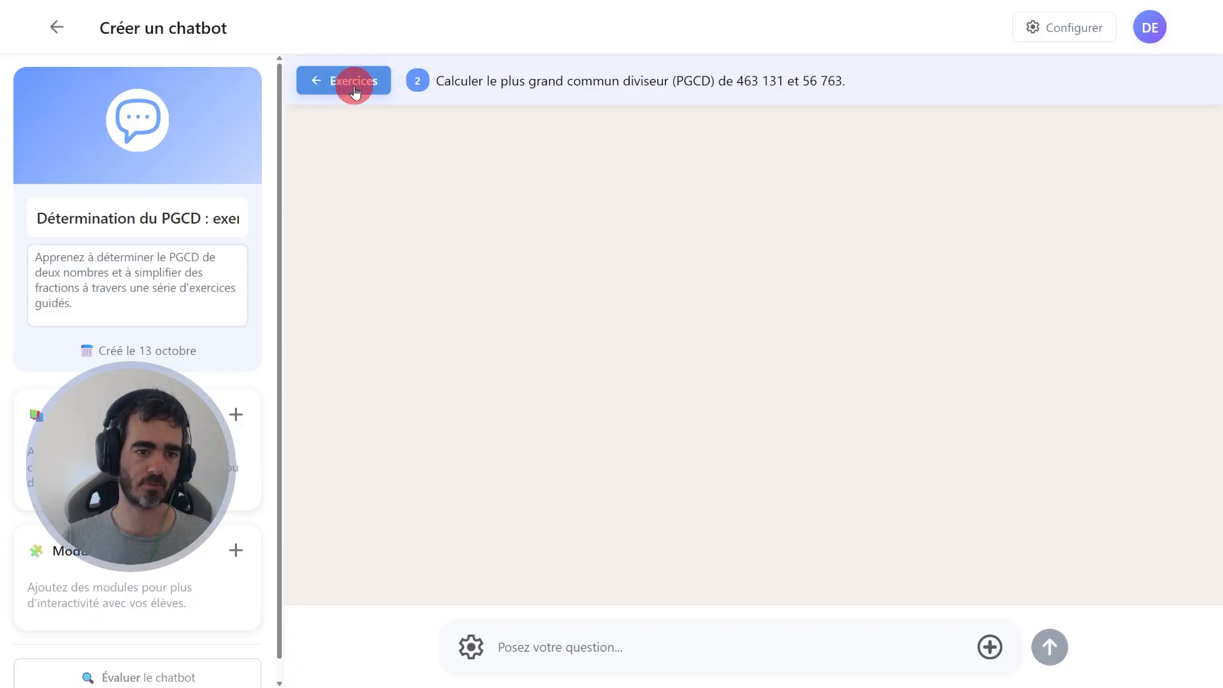
{"action": "scroll", "coordinate": [726, 350], "scroll_direction": "down", "scroll_amount": 8}
{"action": "scroll", "coordinate": [818, 319], "scroll_direction": "down", "scroll_amount": 5}
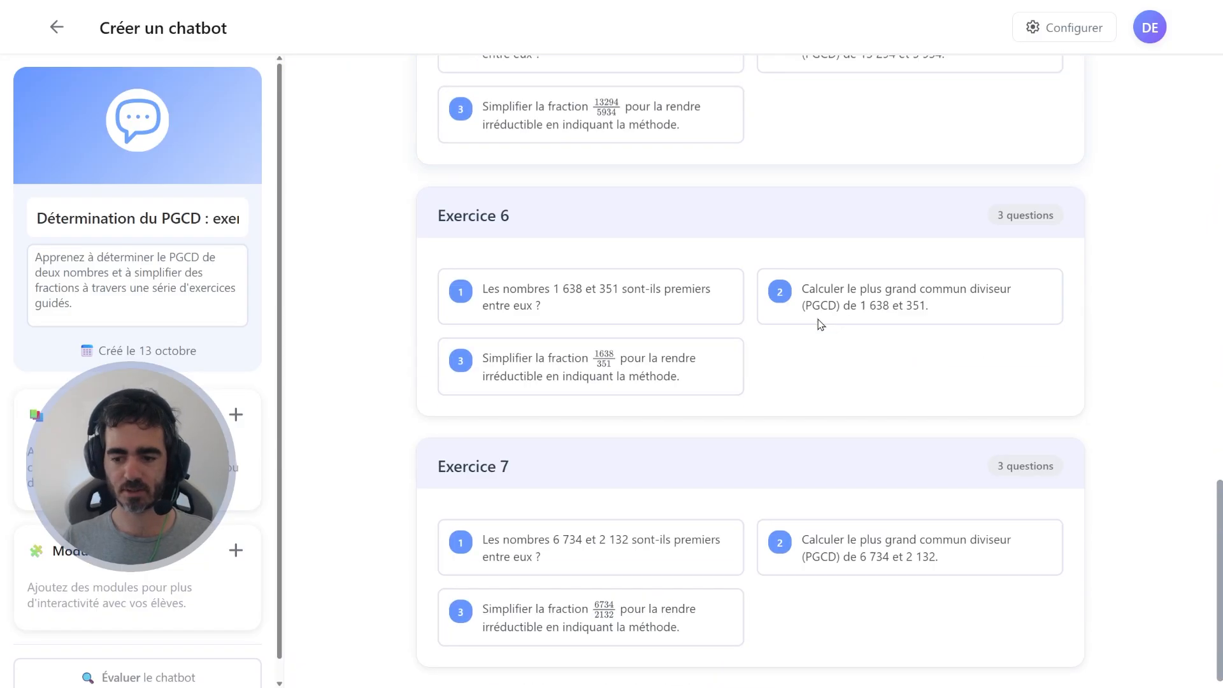
{"action": "scroll", "coordinate": [819, 320], "scroll_direction": "up", "scroll_amount": 15}
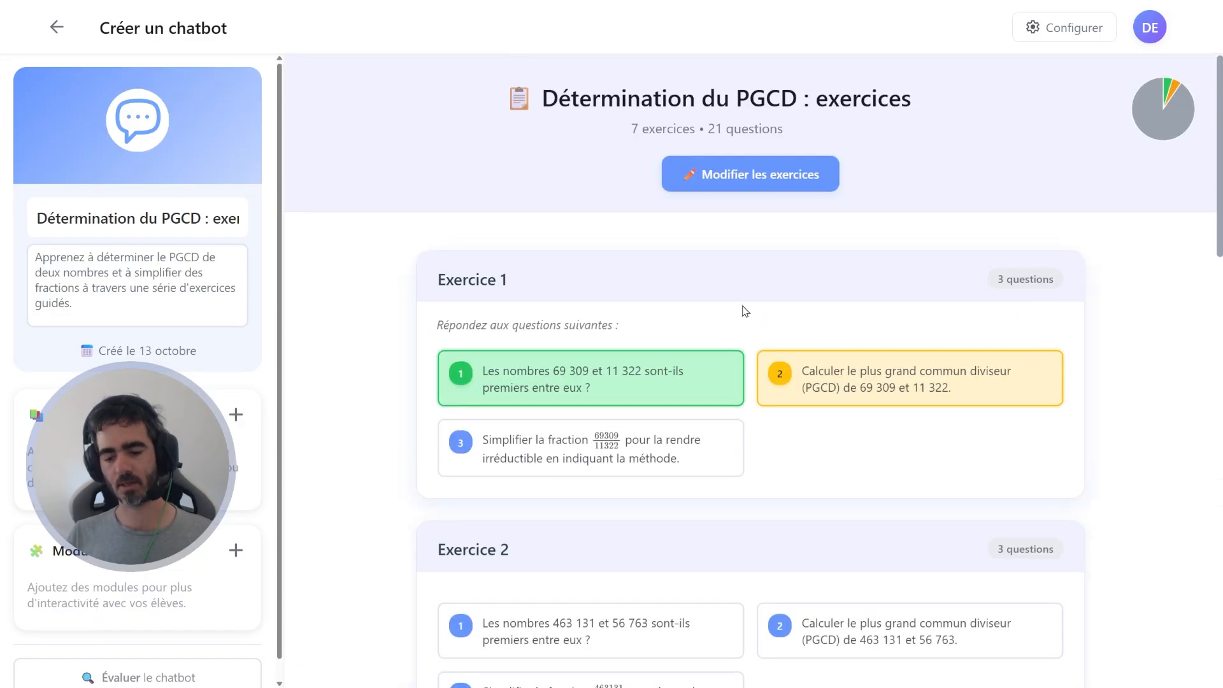